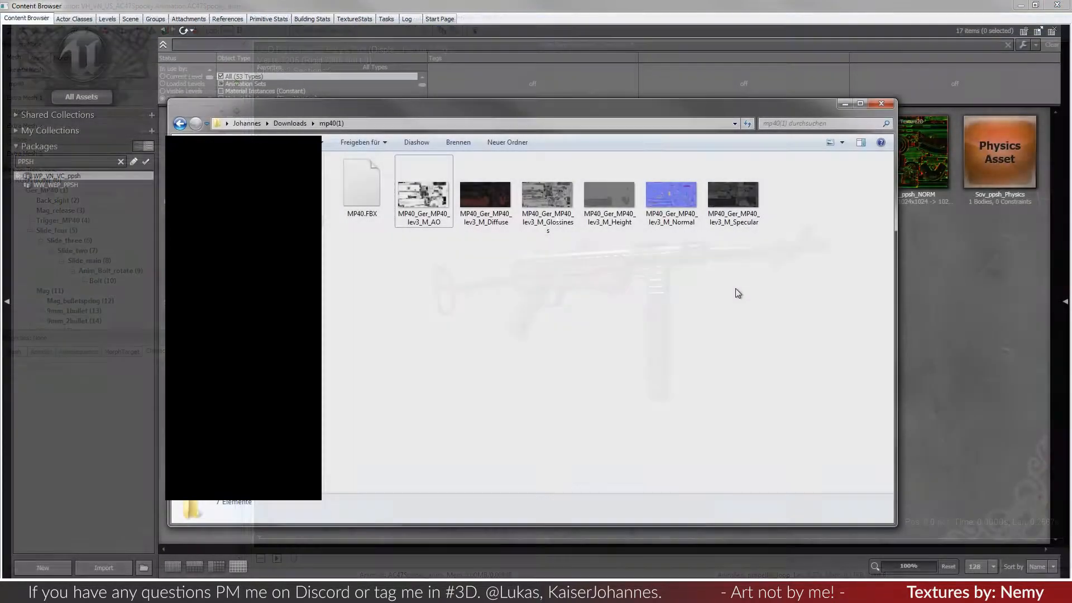
- Look through the MP40 texture maps in the mp40(1) folder in the image viewer, starting with the AO map
drag(772, 276, 426, 188)
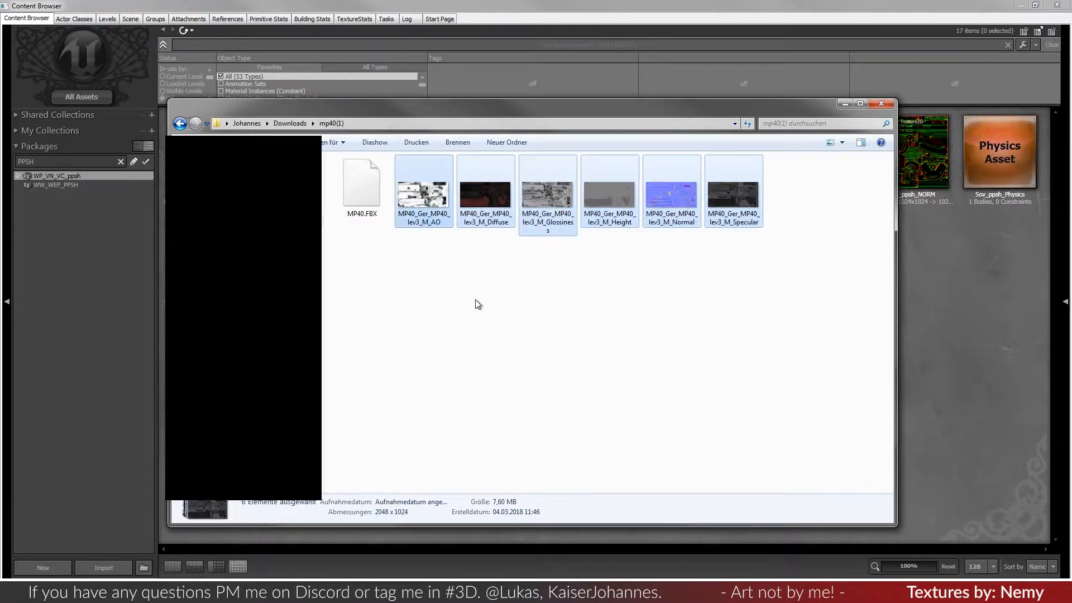
double_click(440, 193)
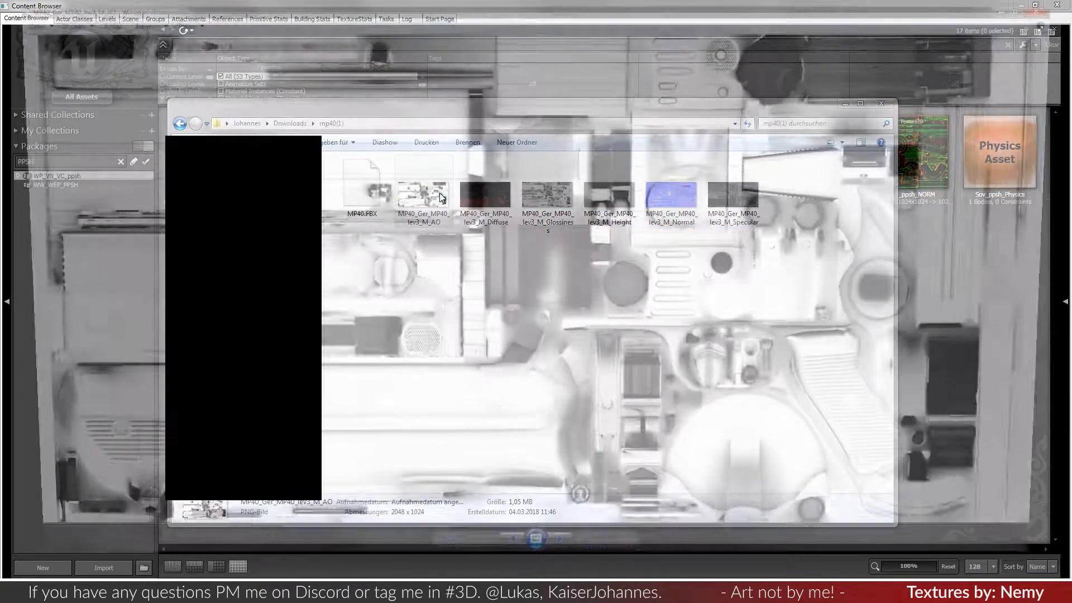
key(Right)
key(Right)
key(Right)
key(Right)
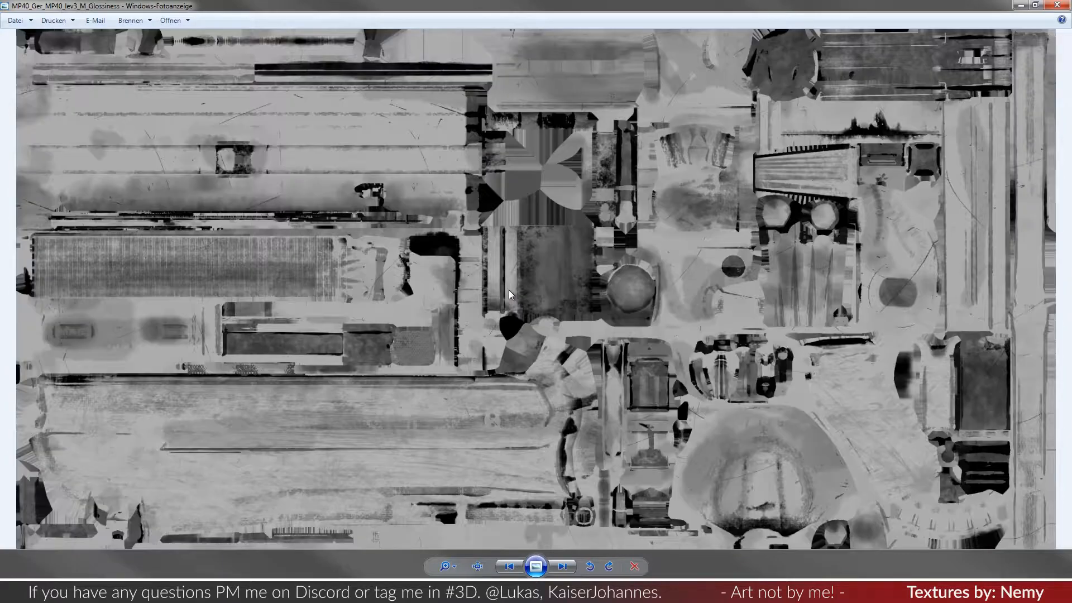
key(Right)
key(Right)
key(Right)
key(Right)
click(1057, 6)
- Examine the PPSH package's diffuse, normal, specular and wearmask textures in the Content Browser
click(936, 322)
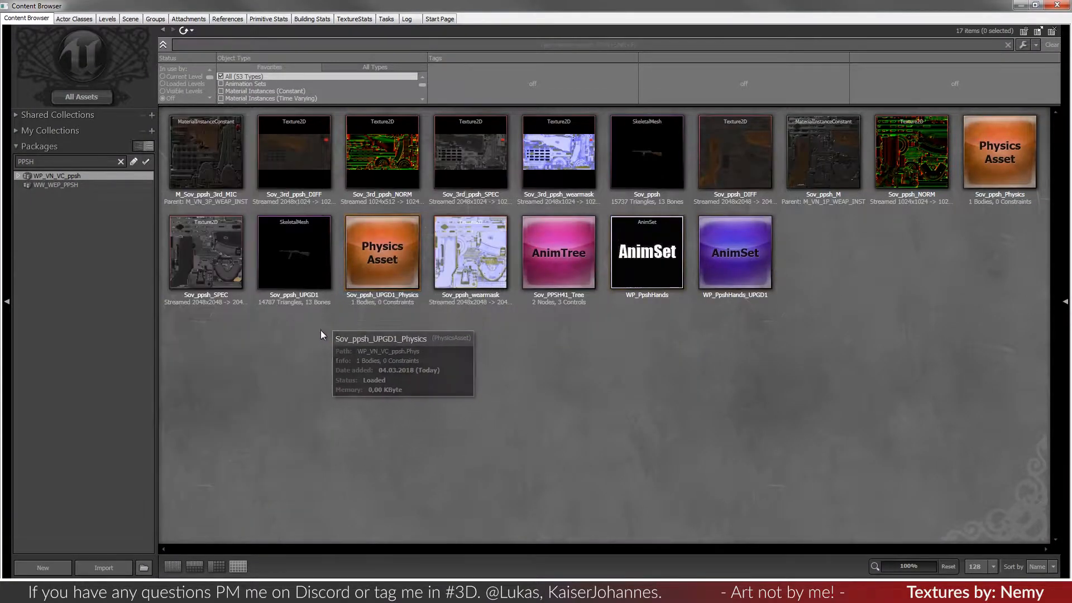
click(754, 169)
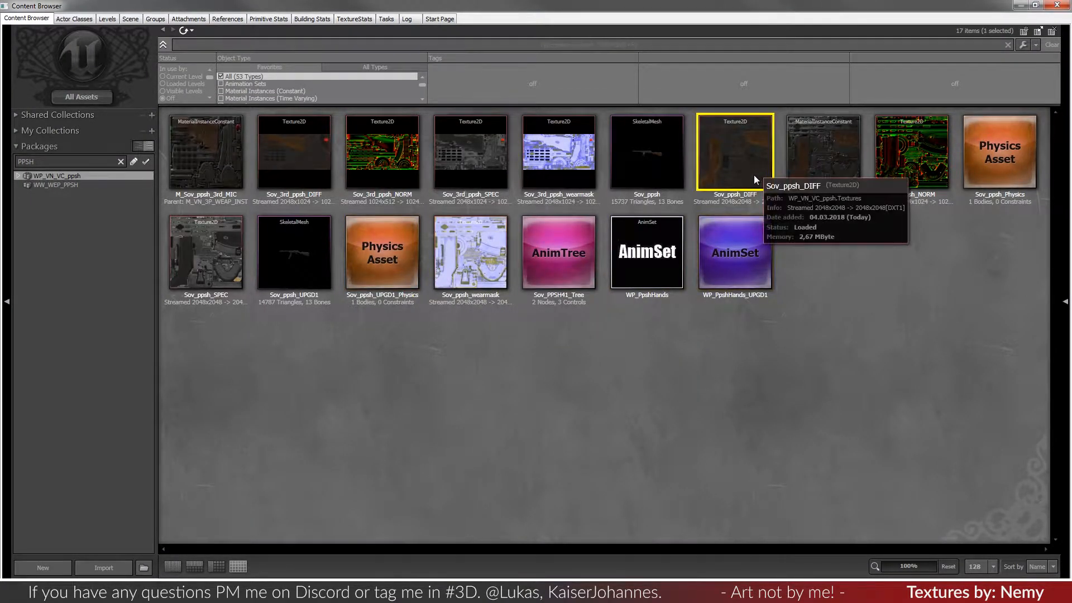
click(894, 174)
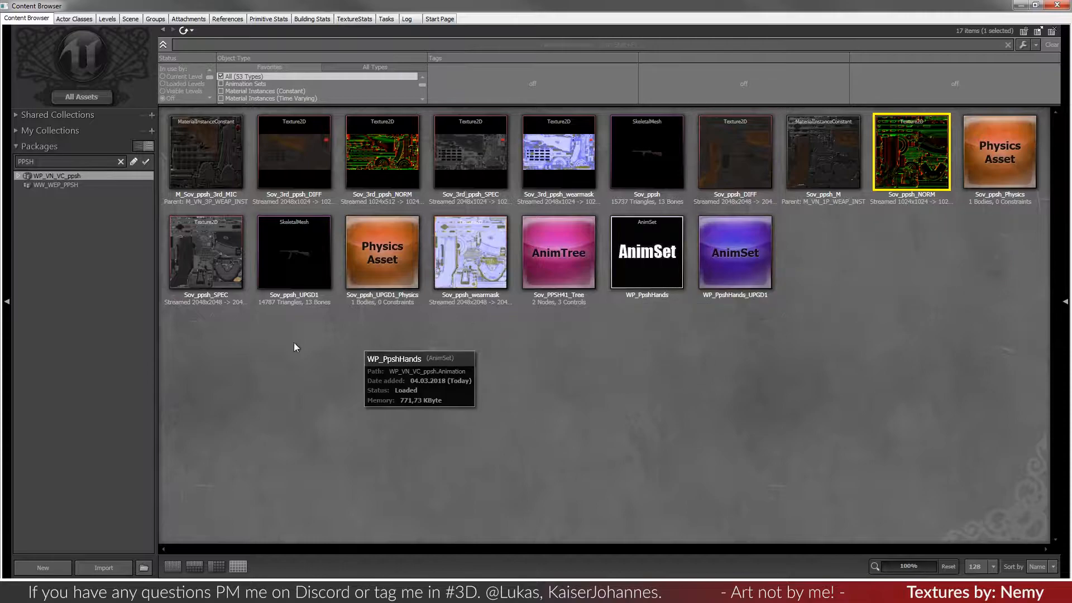
click(192, 267)
click(498, 253)
click(508, 403)
- Return to the mp40(1) folder and compare the Glossiness and AO maps in the image viewer
click(140, 592)
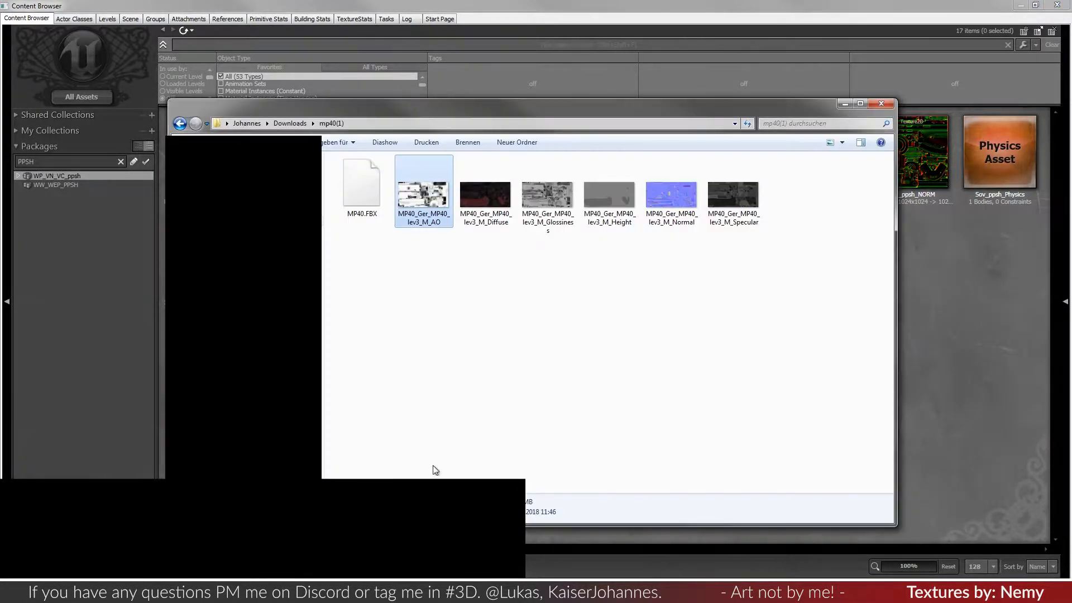
click(329, 530)
click(642, 333)
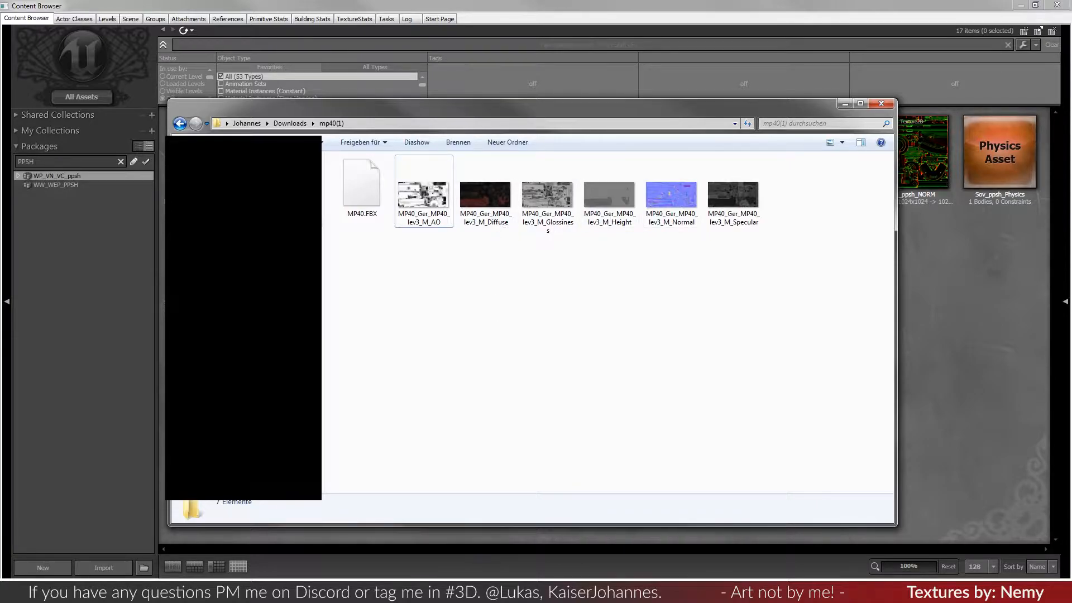
click(335, 591)
click(603, 427)
double_click(541, 195)
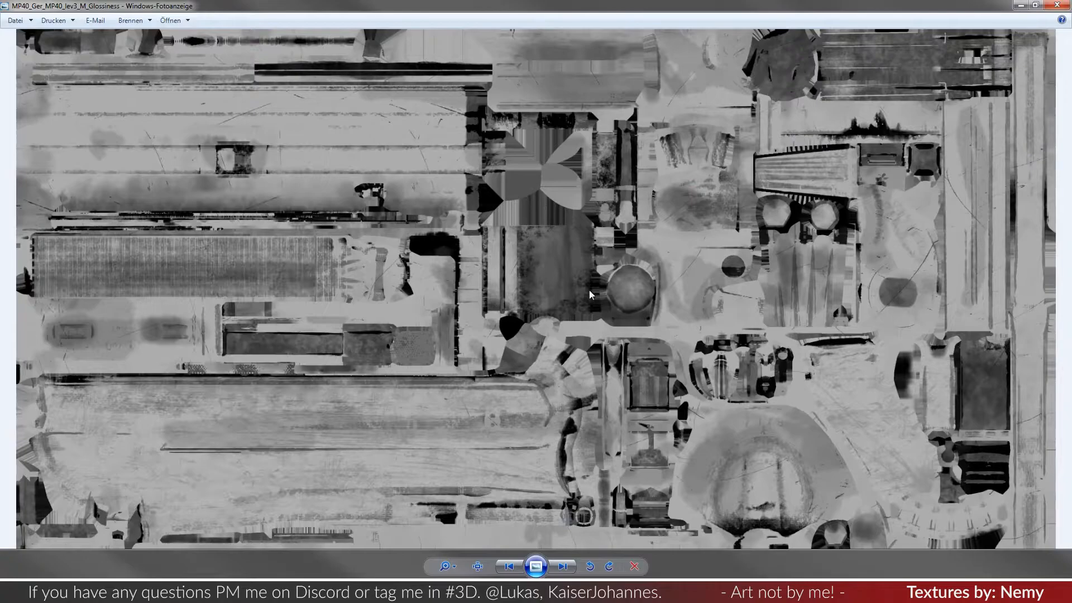
drag(639, 6, 614, 231)
double_click(425, 198)
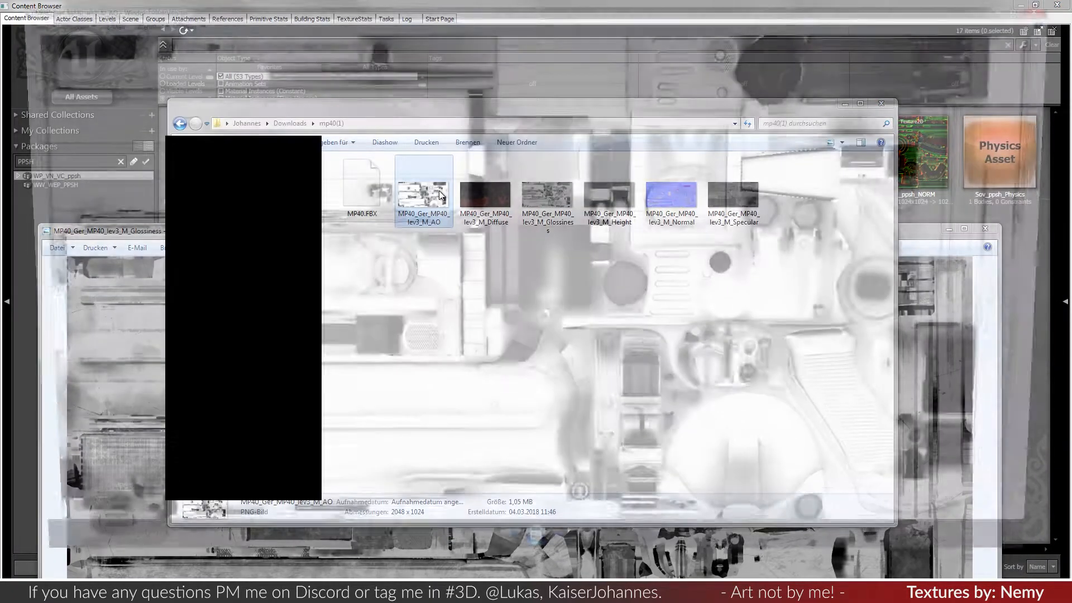
click(1056, 5)
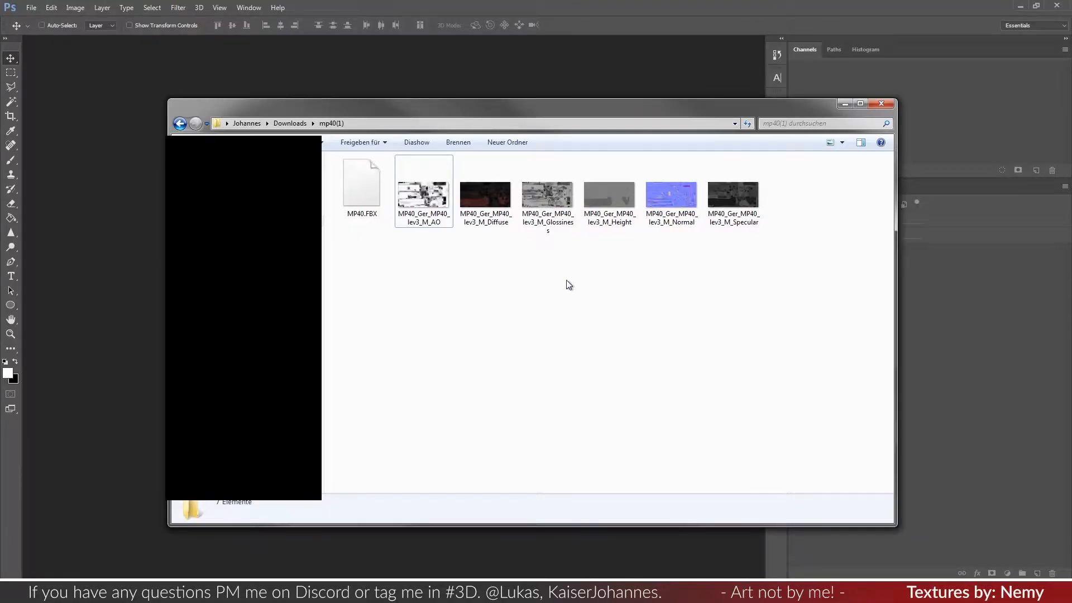
- Open MP40_Ger_MP40_lev3_M_Glossiness in Photoshop and convert it to RGB Color mode
drag(538, 192, 528, 85)
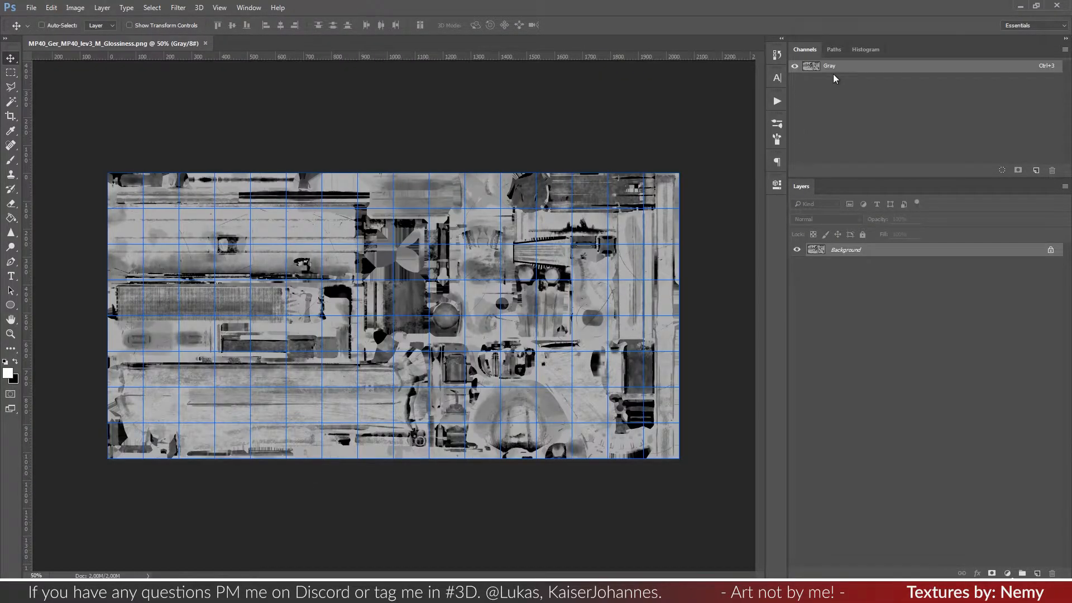
click(74, 7)
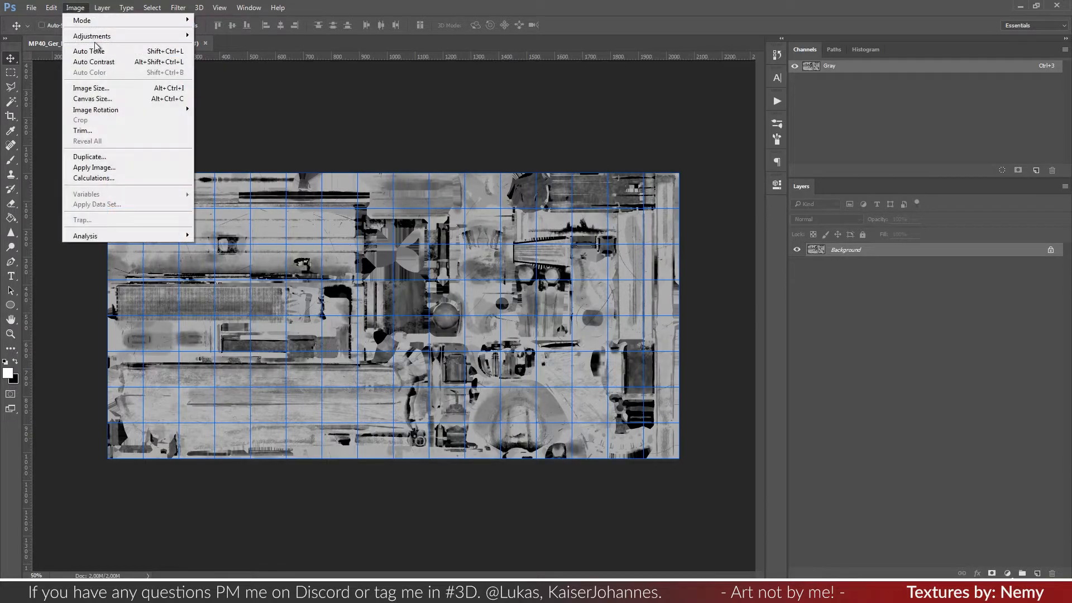
mouse_move(95, 36)
mouse_move(170, 20)
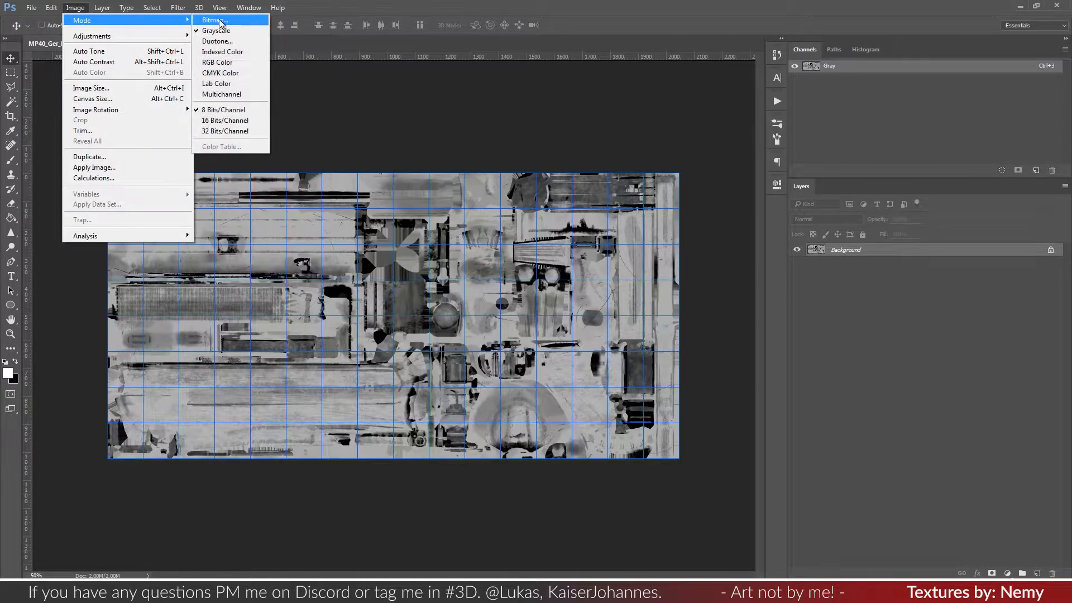
click(222, 63)
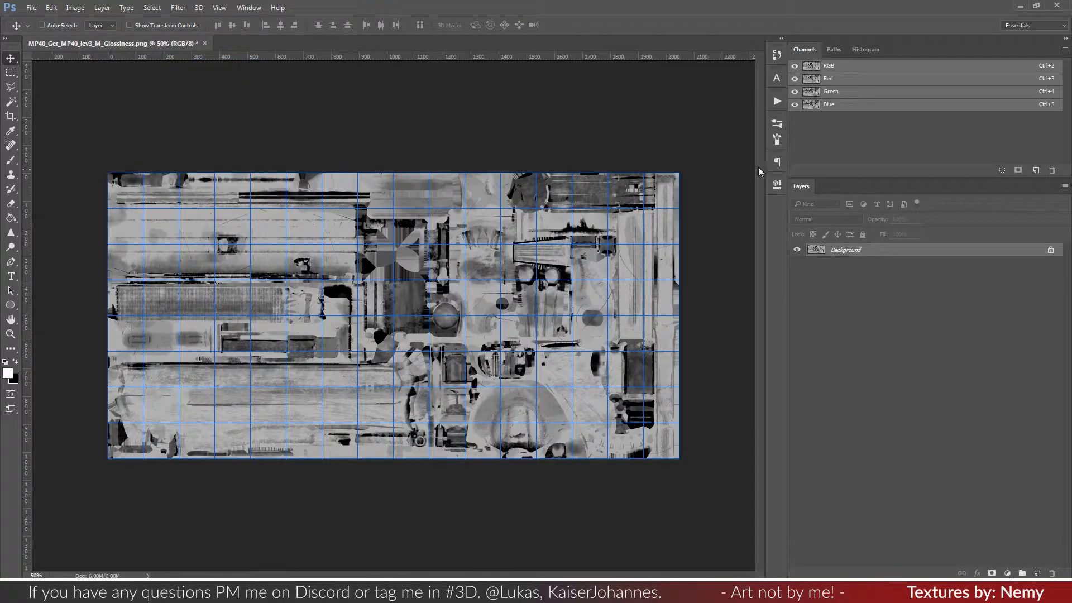
- Isolate the Glossiness image's Red channel and hide the grid over the canvas
click(832, 104)
click(838, 79)
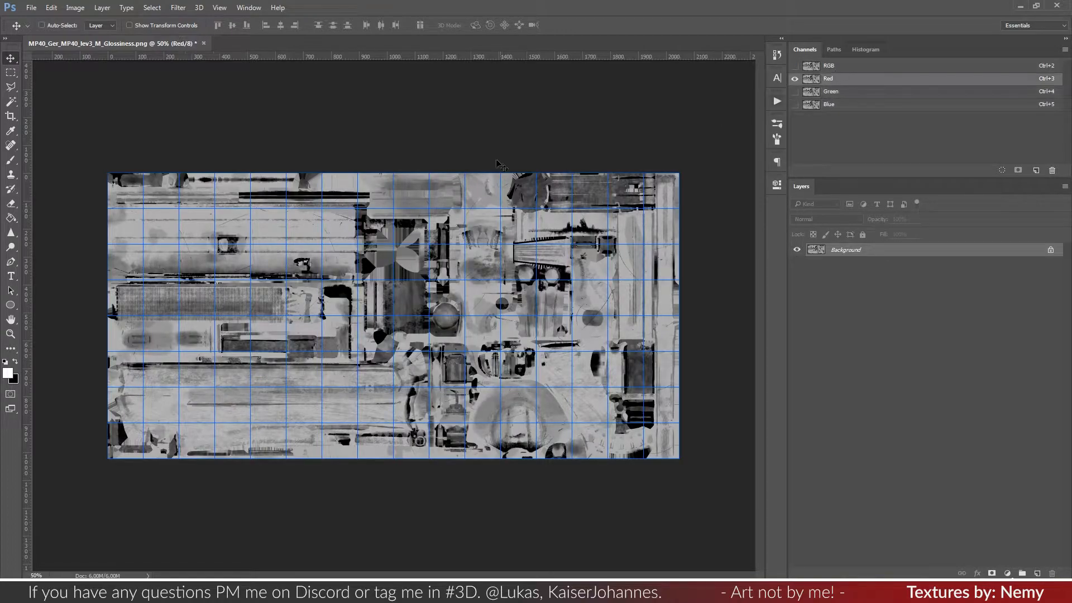
key(ctrl+apostrophe)
- Open MP40_Ger_MP40_lev3_M_AO in Photoshop and copy its entire image
click(167, 591)
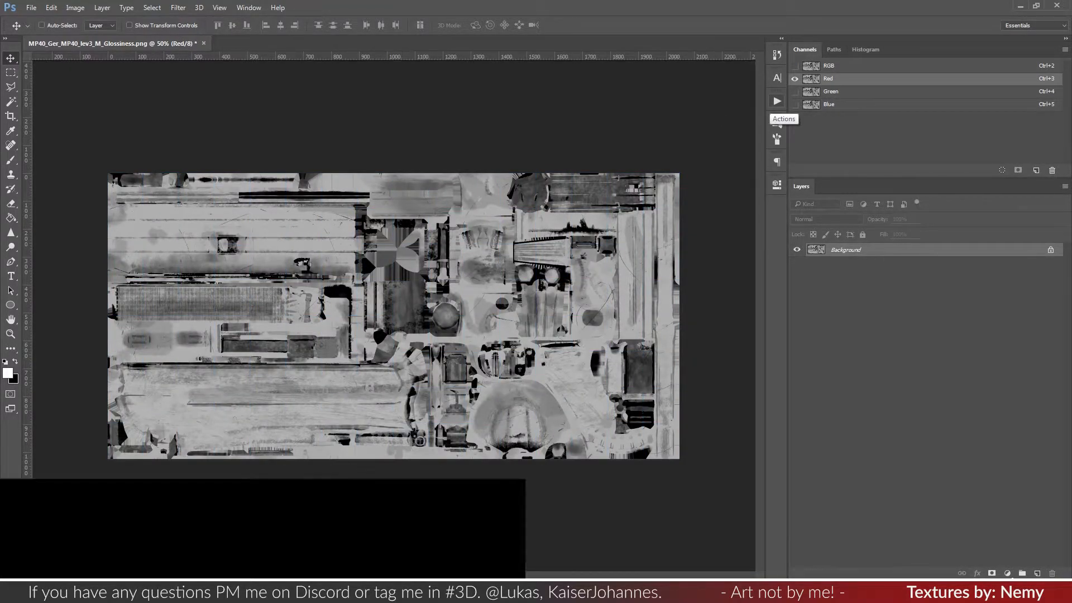
click(263, 530)
click(440, 243)
drag(423, 196, 544, 9)
key(ctrl+a)
click(11, 72)
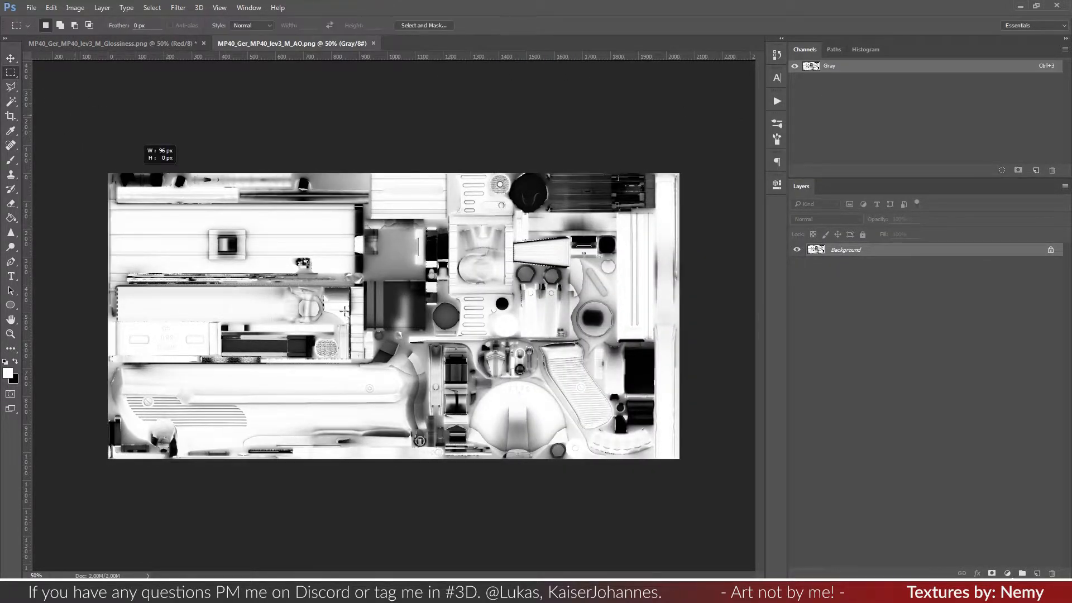
right_click(409, 308)
- Paste the copied AO image into the Blue channel of the Glossiness texture and save the file with all RGB channels shown
click(165, 40)
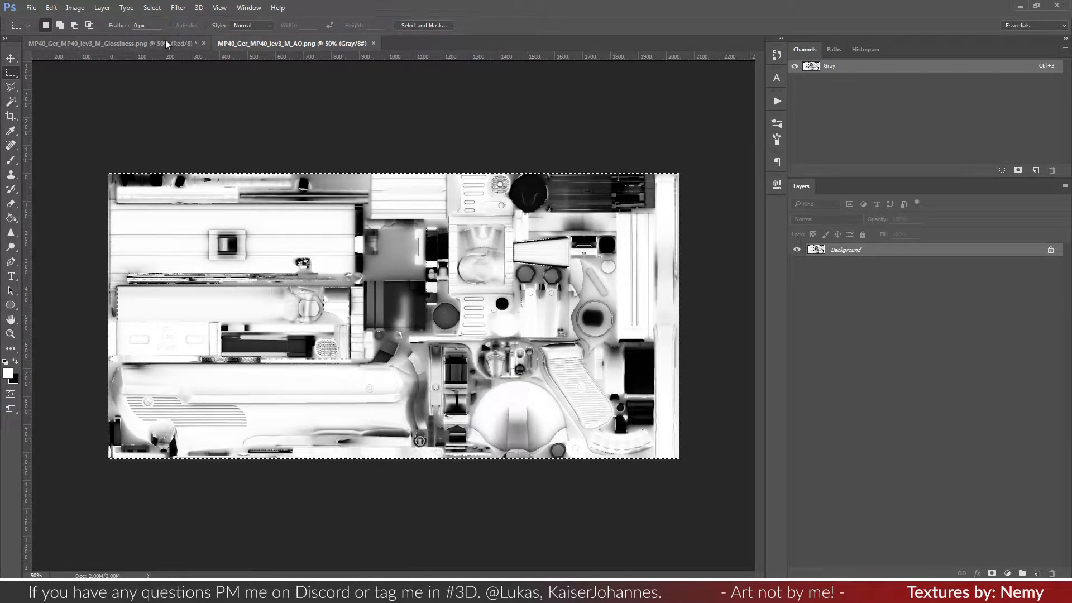
click(160, 44)
click(837, 105)
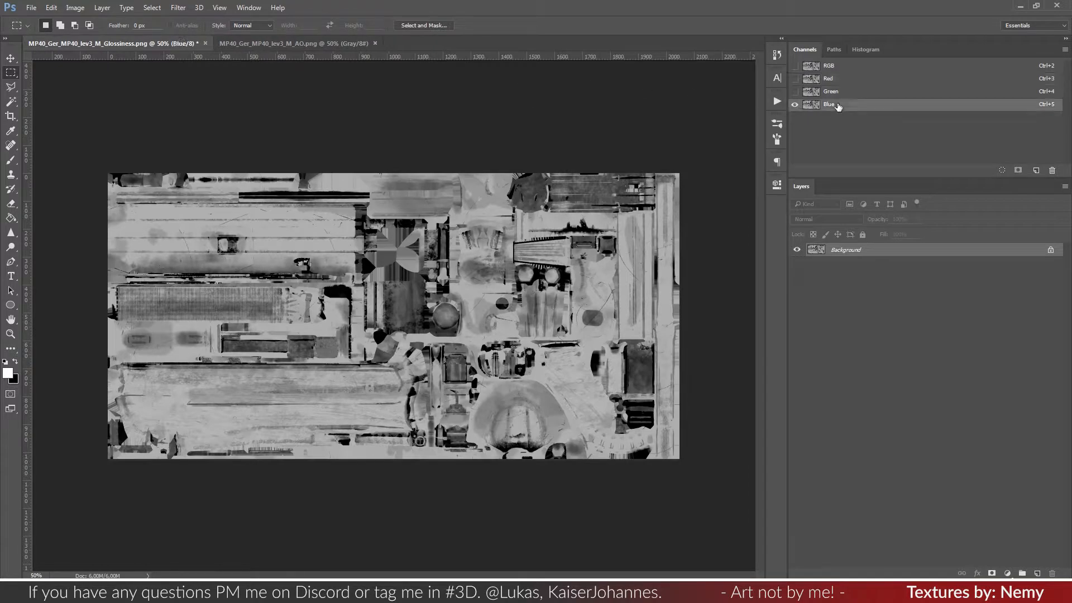
key(ctrl+v)
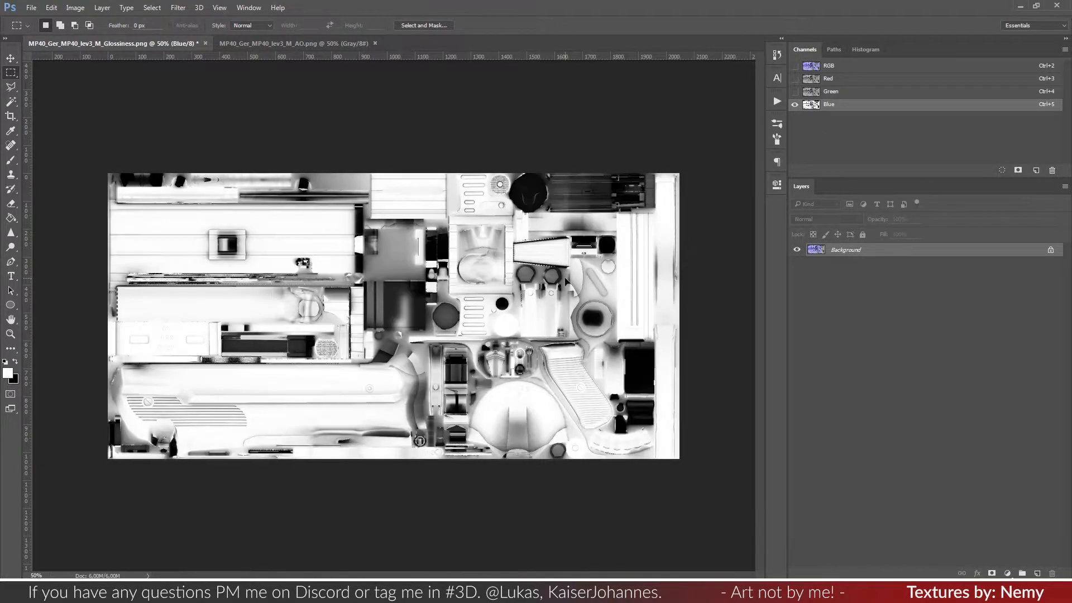
click(841, 67)
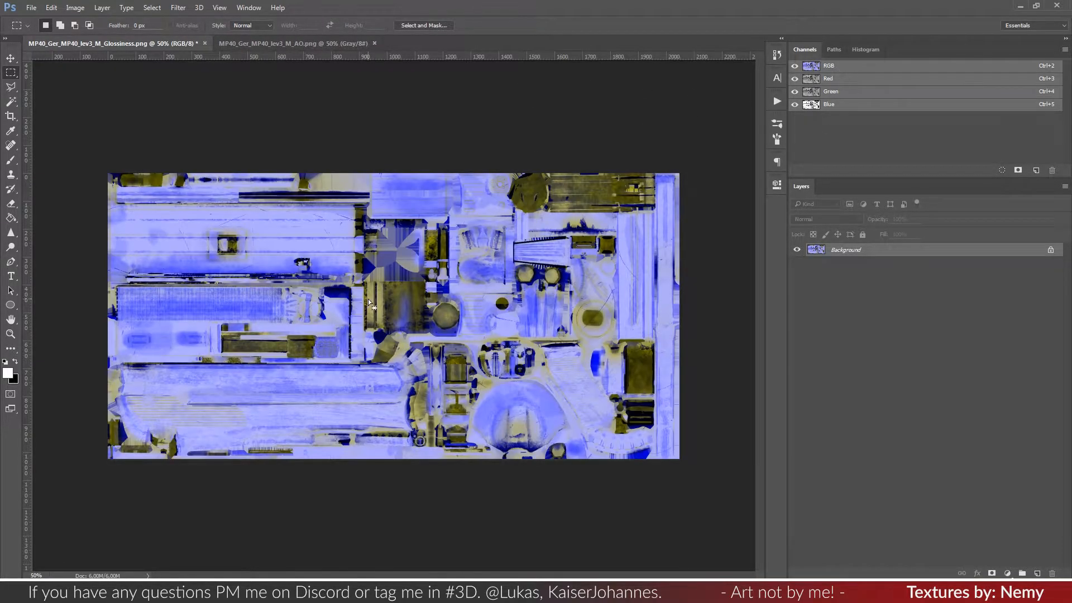
key(ctrl+s)
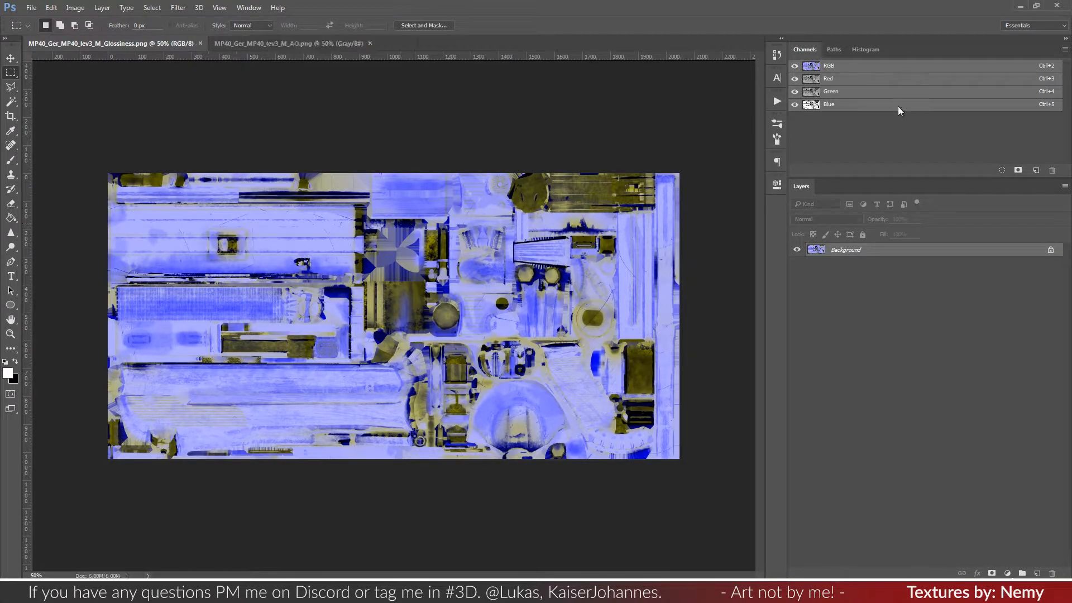
- Minimize Photoshop and check the saved Glossiness texture in the image viewer
click(1020, 6)
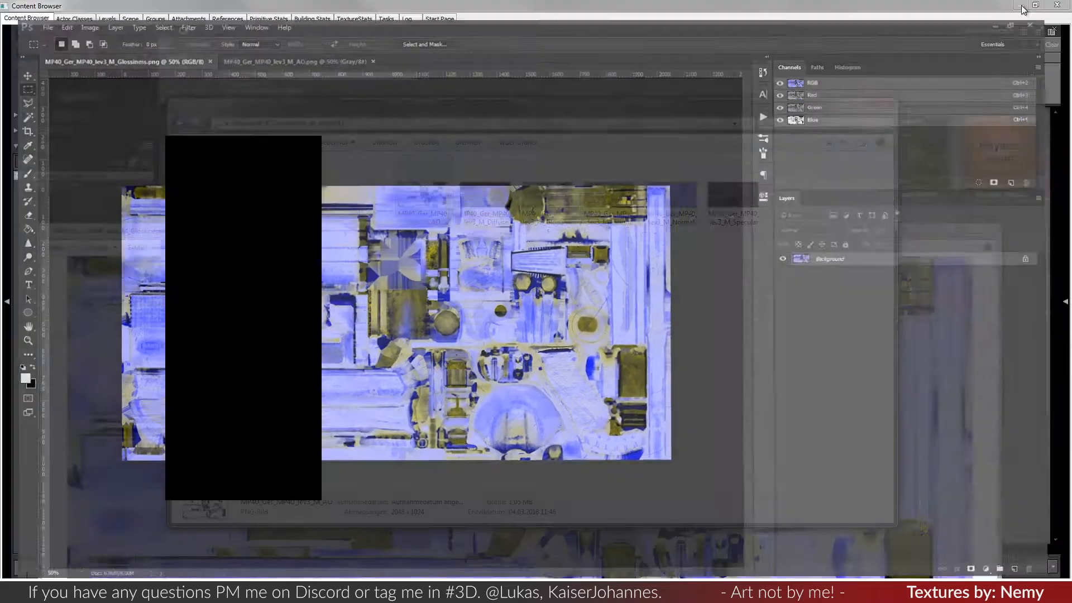
double_click(547, 196)
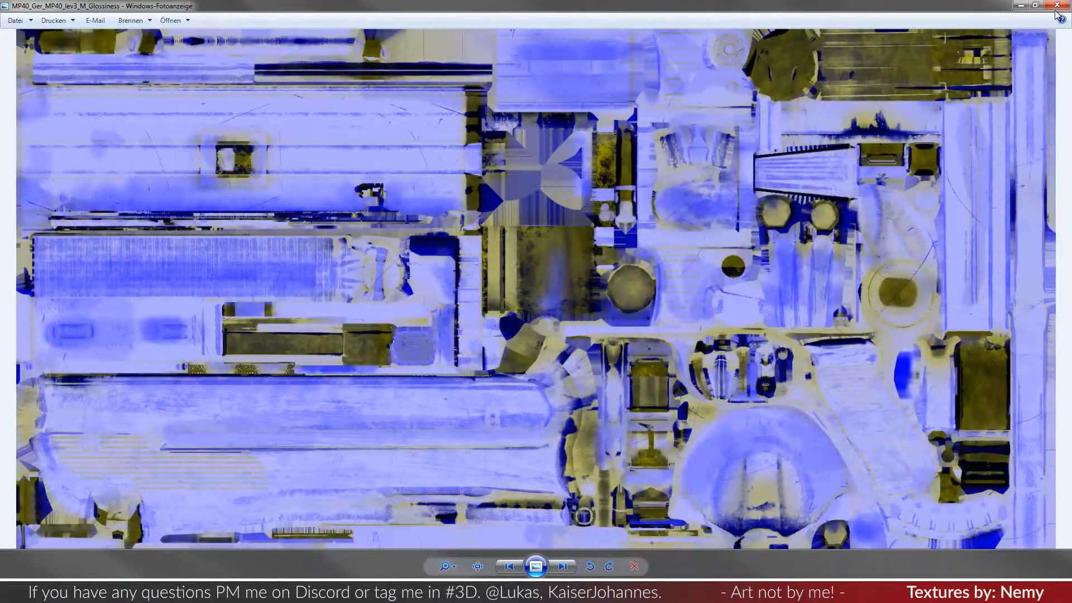
click(1057, 5)
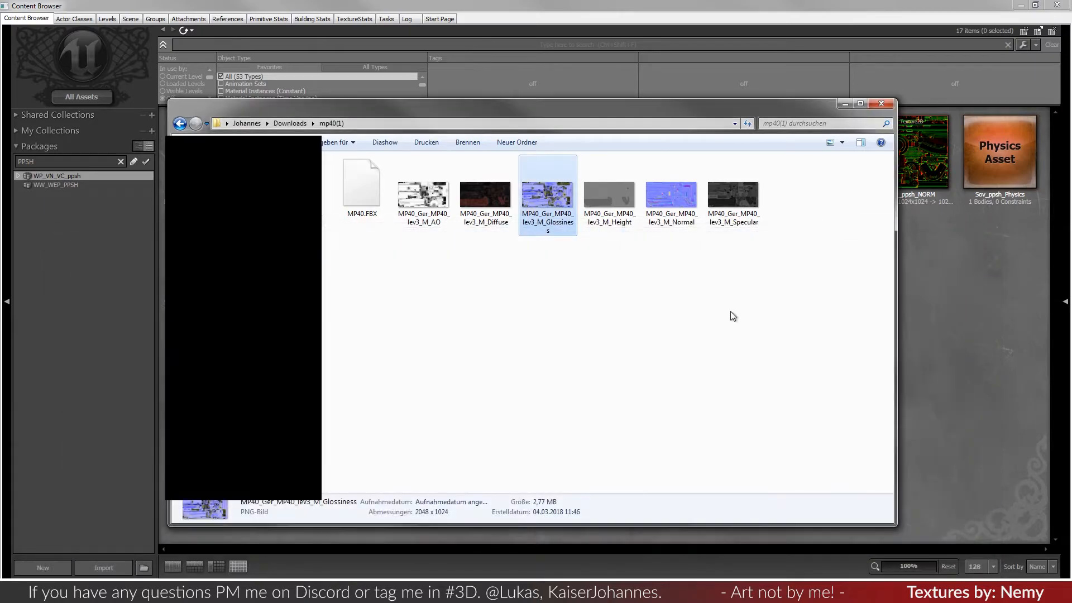
click(568, 254)
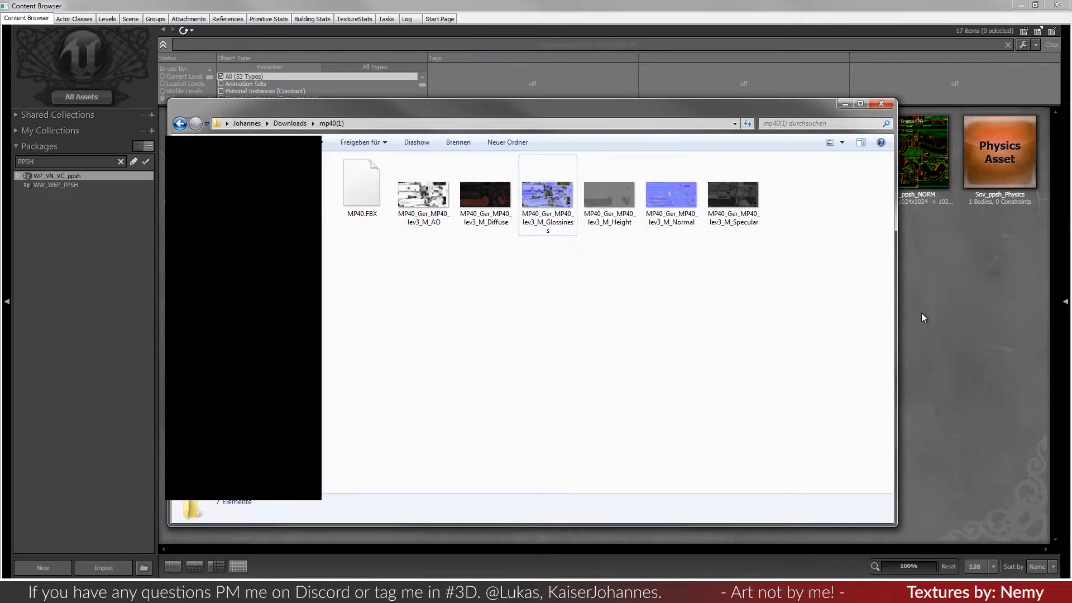
- Start importing the MP40 Diffuse, Glossiness, Normal and Specular textures into the Content Browser, leaving out AO and Height
click(554, 211)
ctrl+click(488, 207)
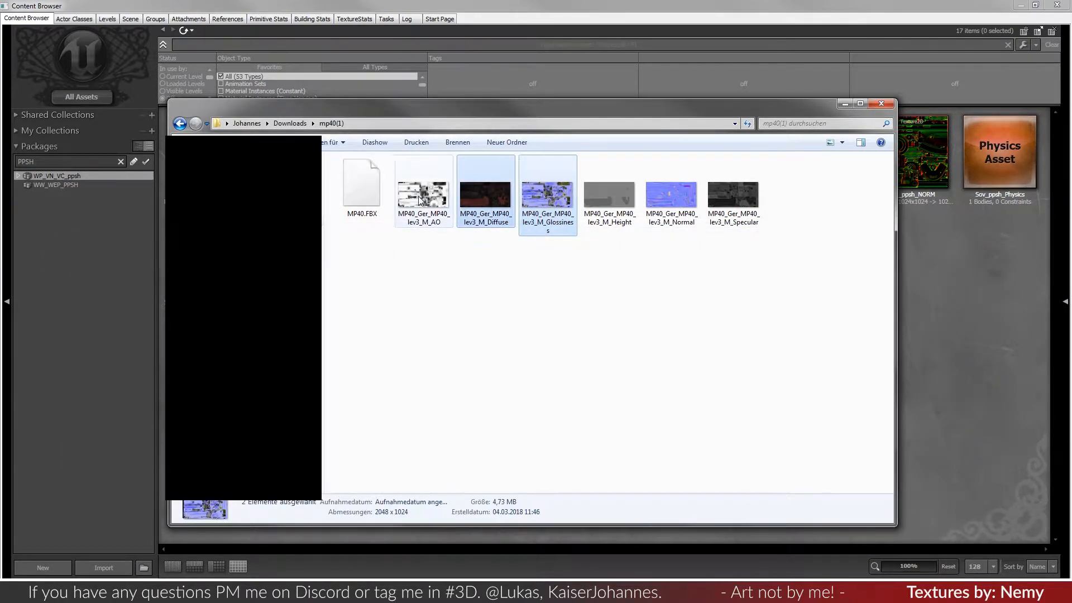
ctrl+click(420, 201)
ctrl+click(682, 202)
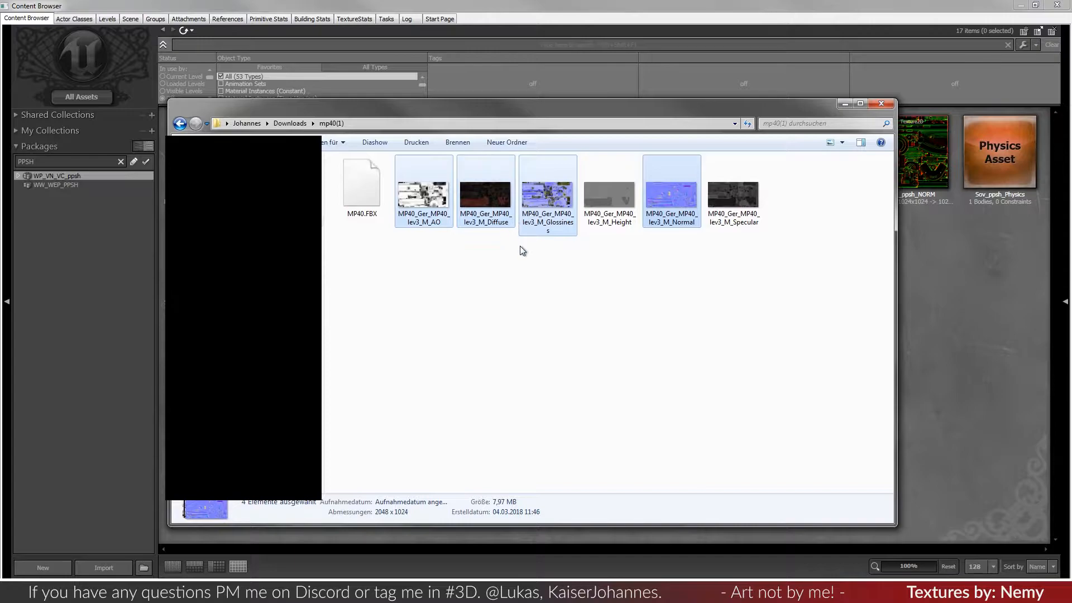
ctrl+click(434, 198)
ctrl+click(749, 202)
drag(547, 201, 947, 353)
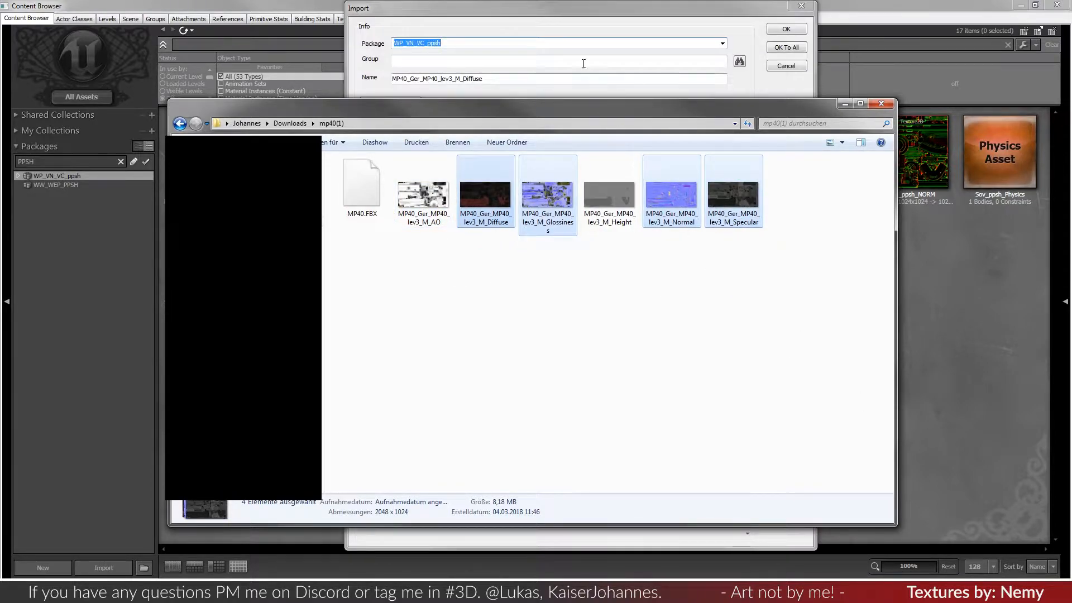
- Import the Diffuse and Glossiness textures into package MyUPK with lighting model MLM_Custom and LODGroup TEXTUREGROUP_Weapon
text(MyUPK)
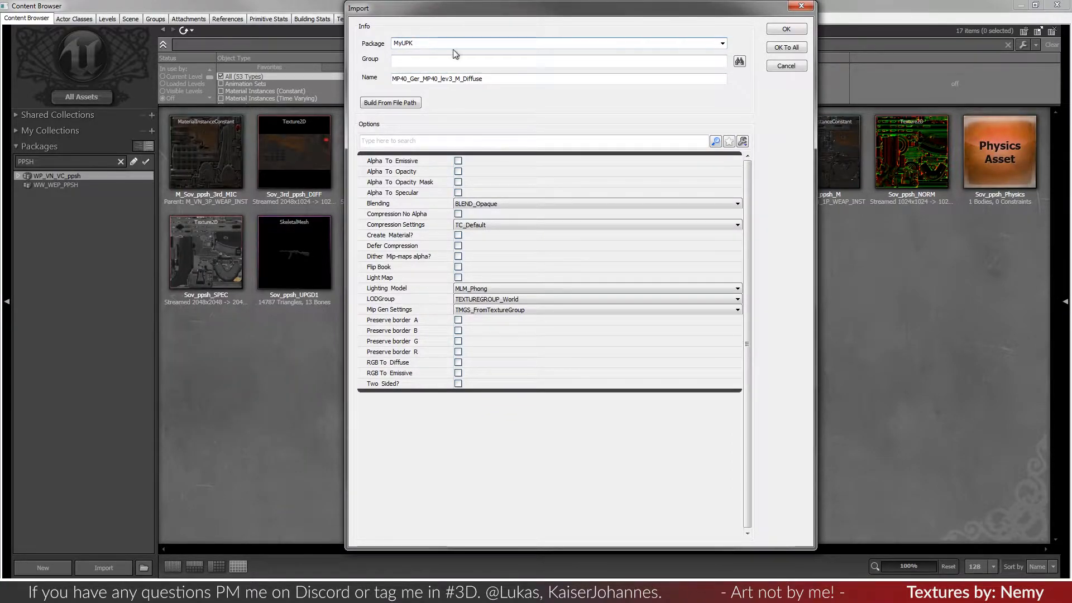
click(481, 289)
click(485, 316)
click(483, 300)
click(506, 355)
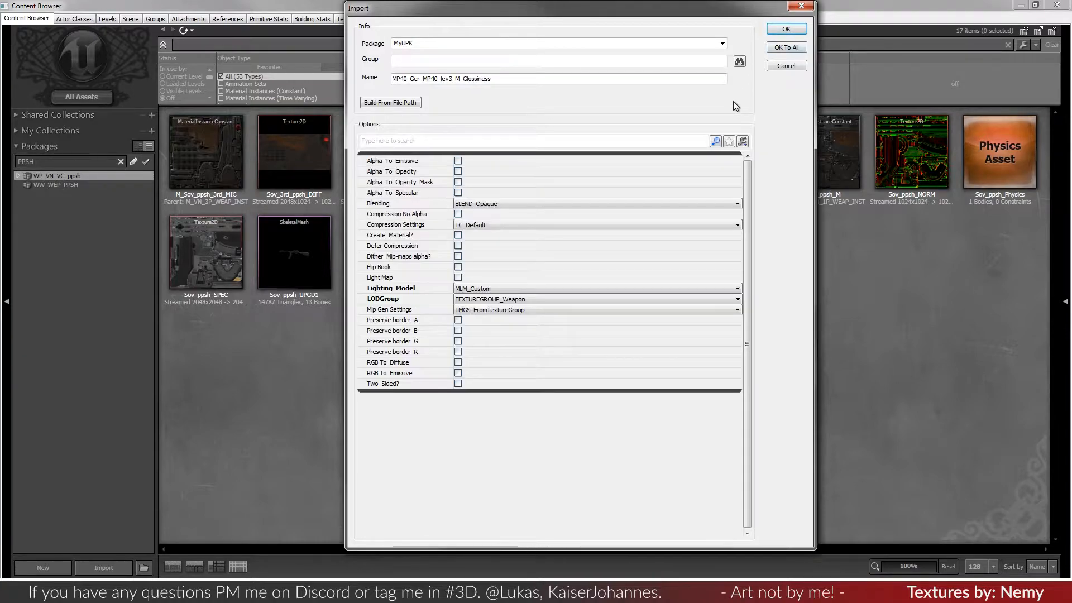
key(Return)
- Set the Normal texture's compression to TC_NormalmapUncompressed and its LODGroup to TEXTUREGROUP_WeaponNormalMap
click(485, 224)
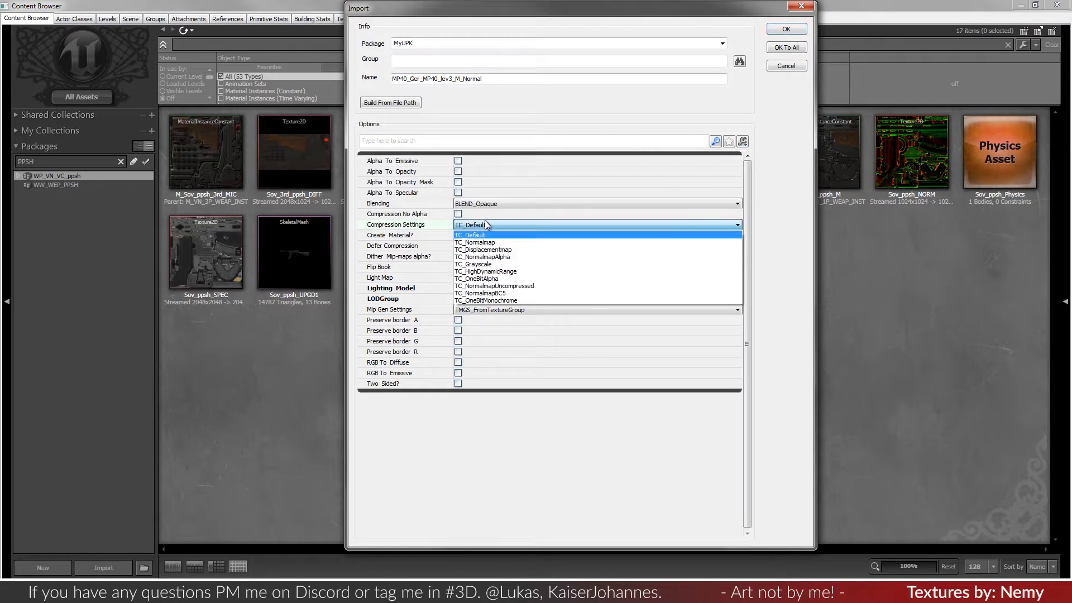
click(494, 286)
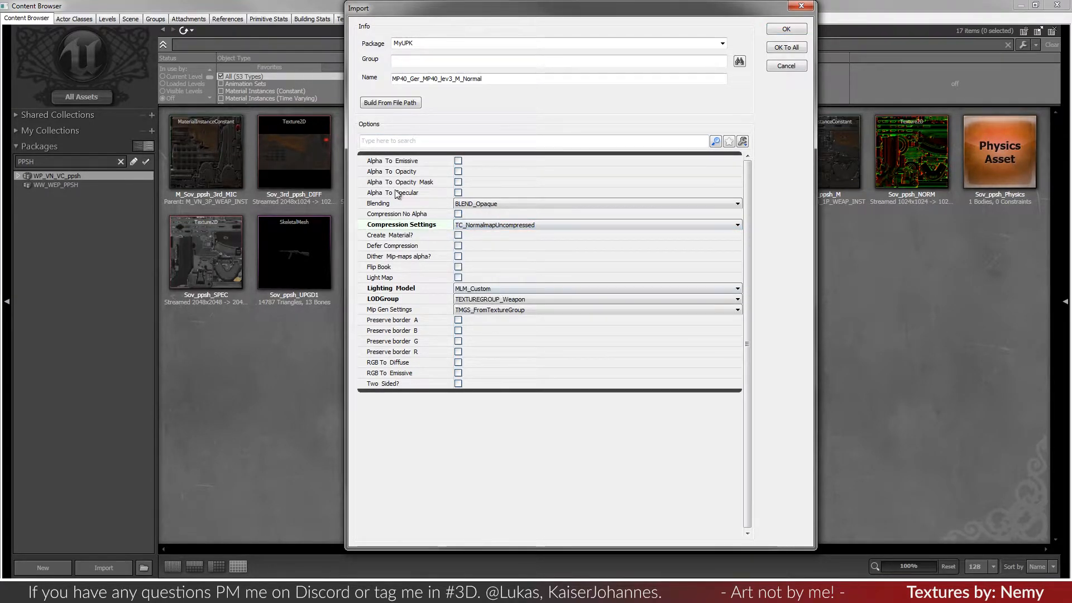
click(500, 299)
click(500, 360)
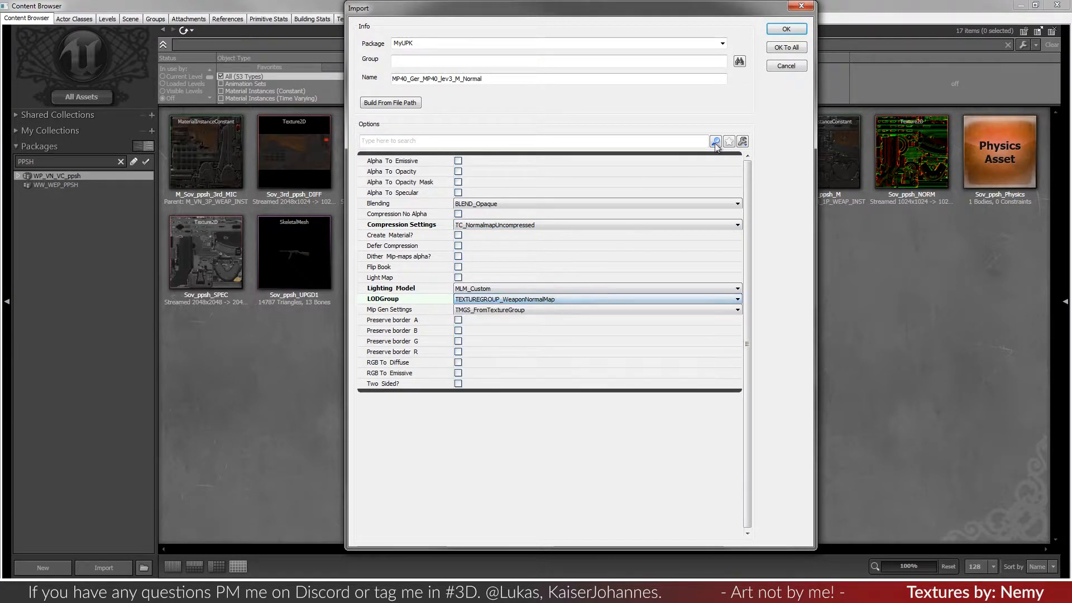
- Finish the Normal texture import, then import the Specular texture with LODGroup TEXTUREGROUP_WeaponSpecular and a new compression setting
click(787, 29)
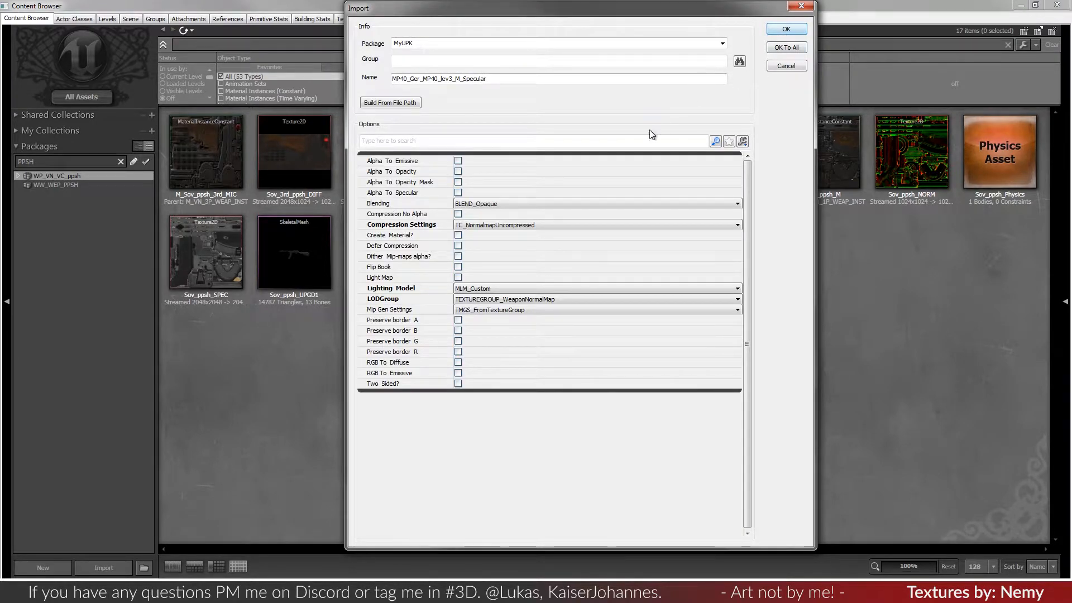
click(552, 300)
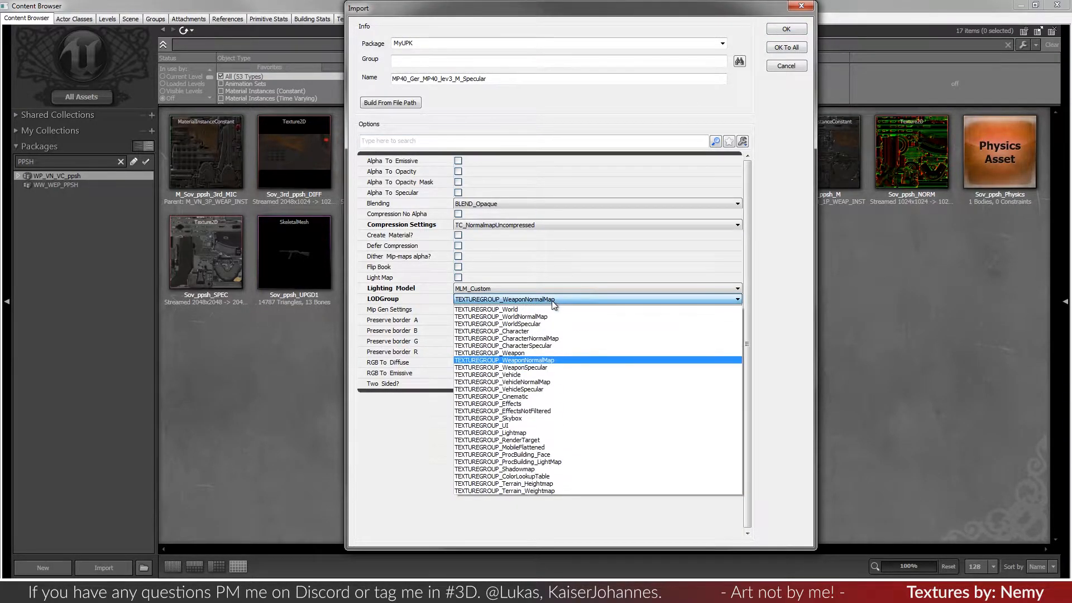
click(532, 368)
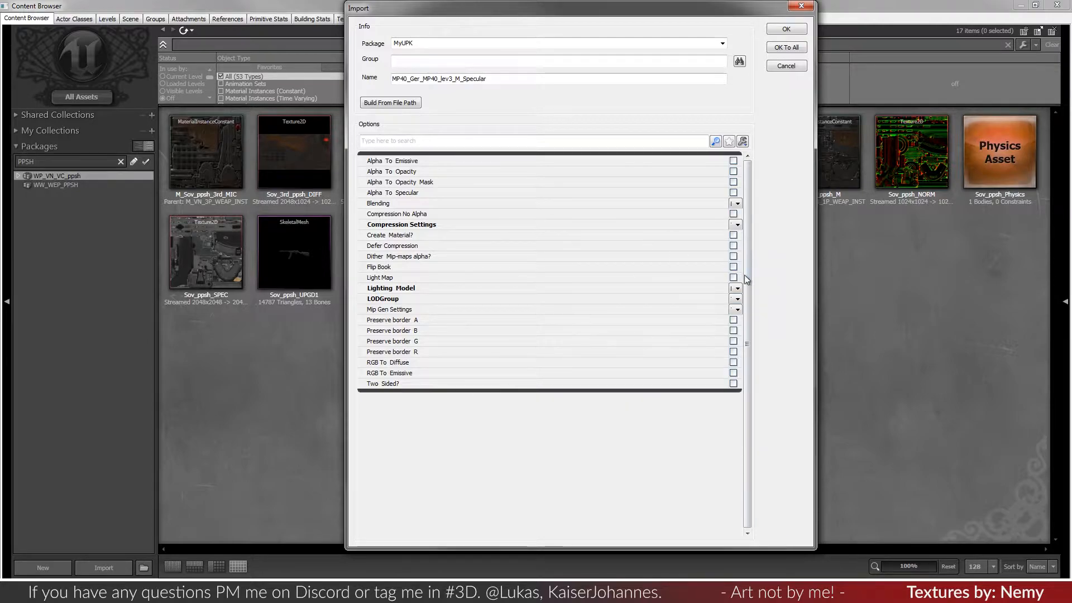
drag(732, 268, 464, 267)
click(507, 223)
click(505, 234)
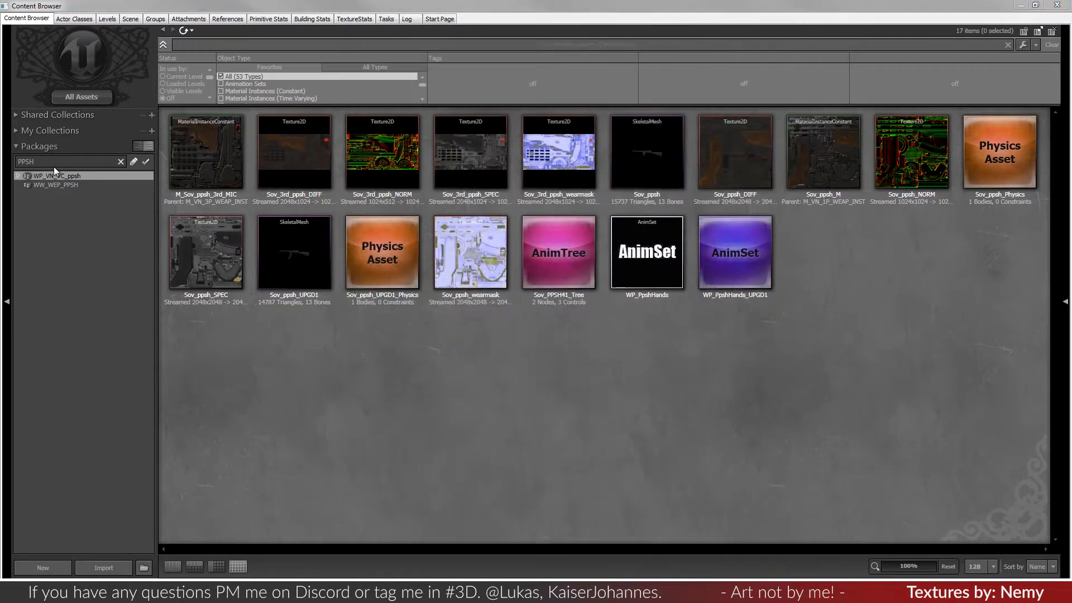
- Find the MyUPK package and turn off SRGB in the Glossiness texture's properties
drag(51, 162, 12, 163)
text(my)
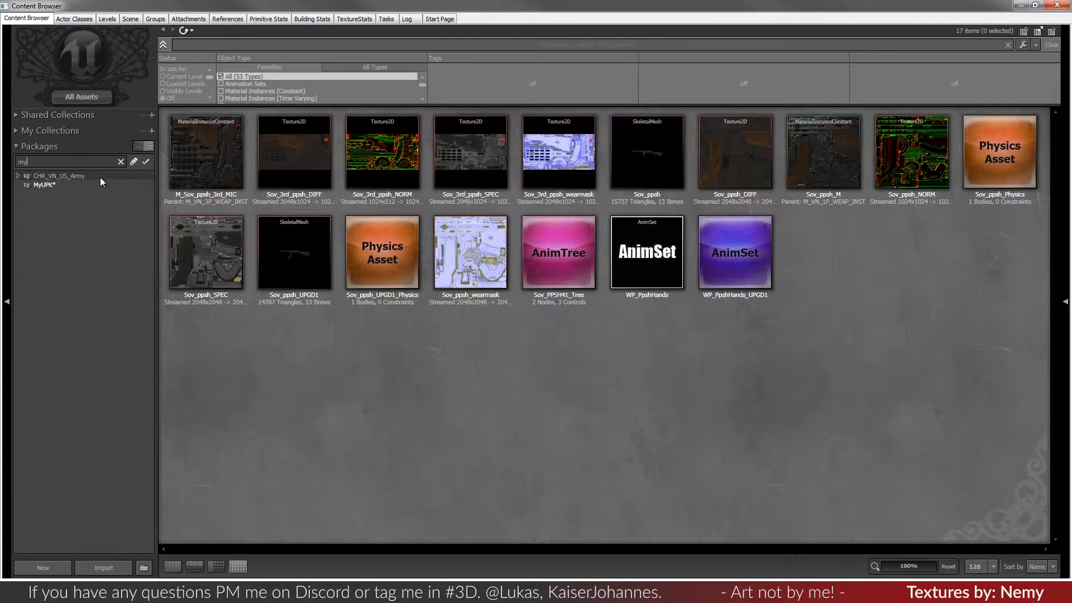
click(75, 186)
double_click(282, 147)
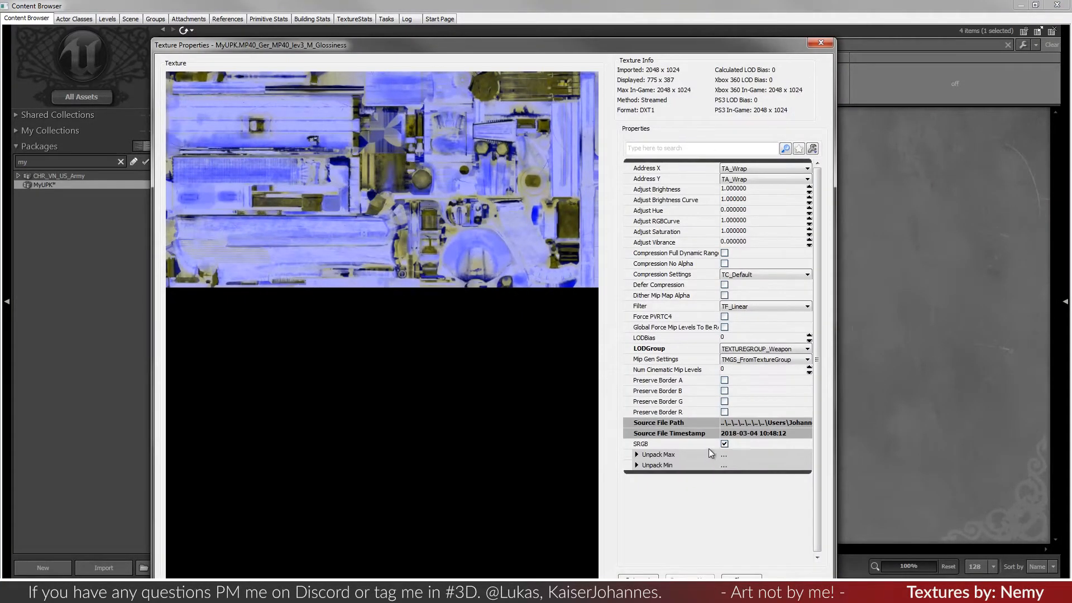
click(725, 444)
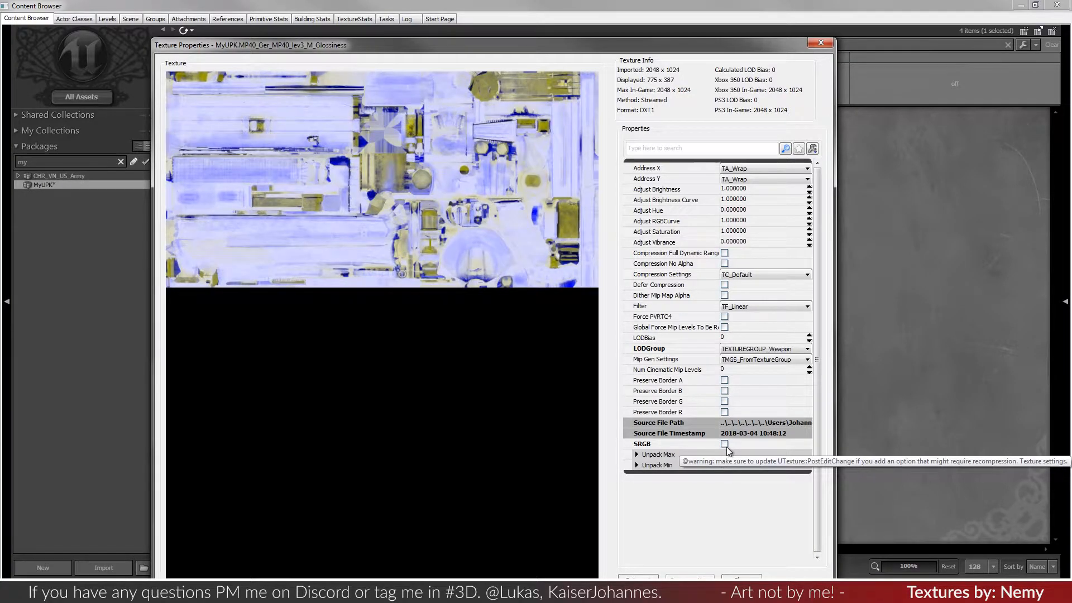
click(820, 44)
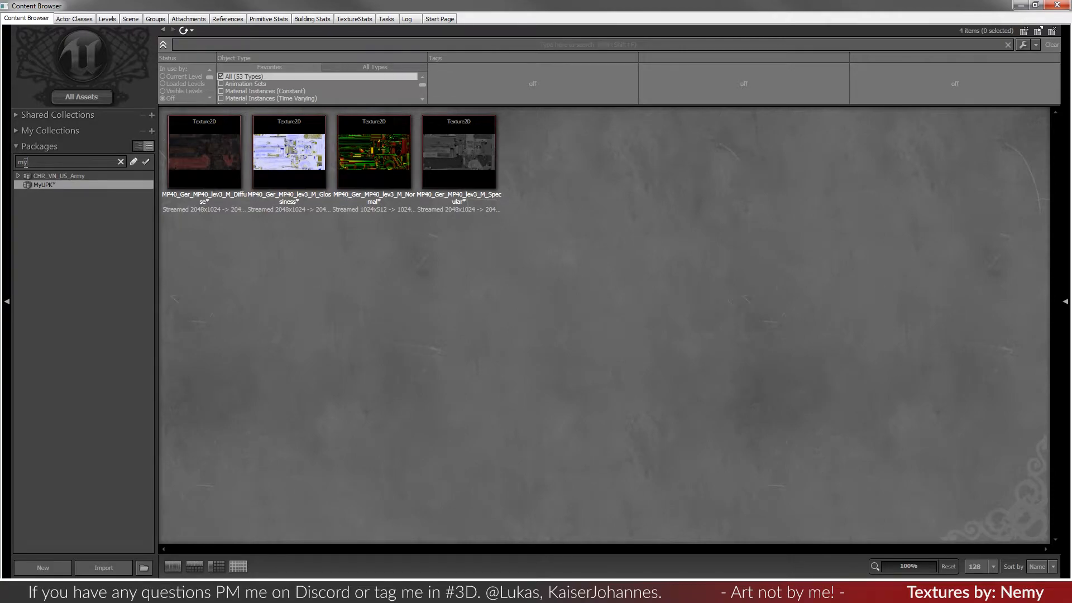
- Create a MaterialInstanceConstant named MP in package MyUPK and close its editor
right_click(579, 143)
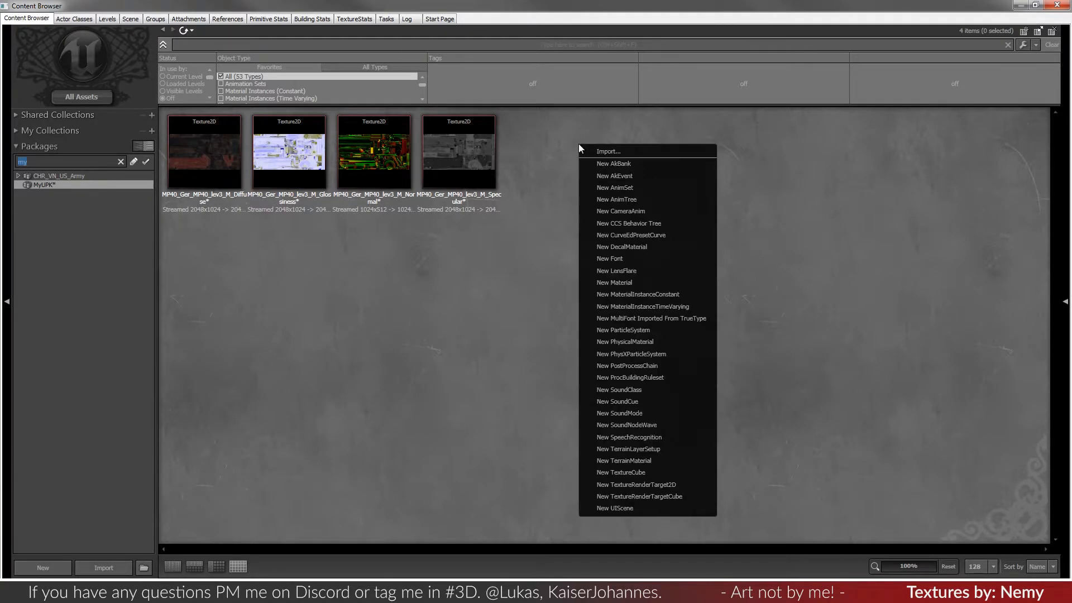
click(657, 296)
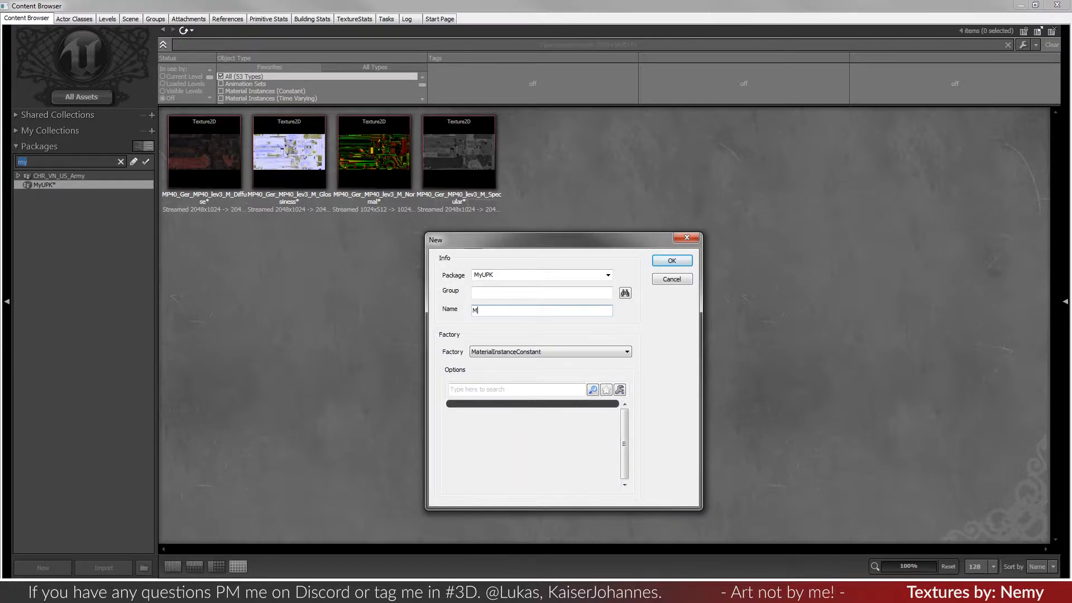
click(679, 265)
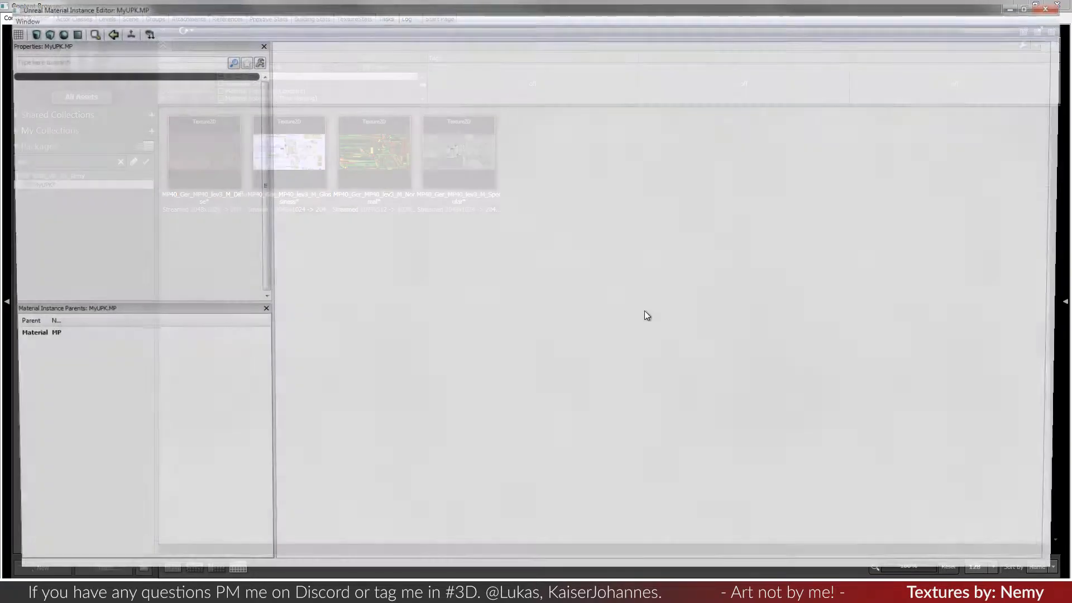
click(183, 111)
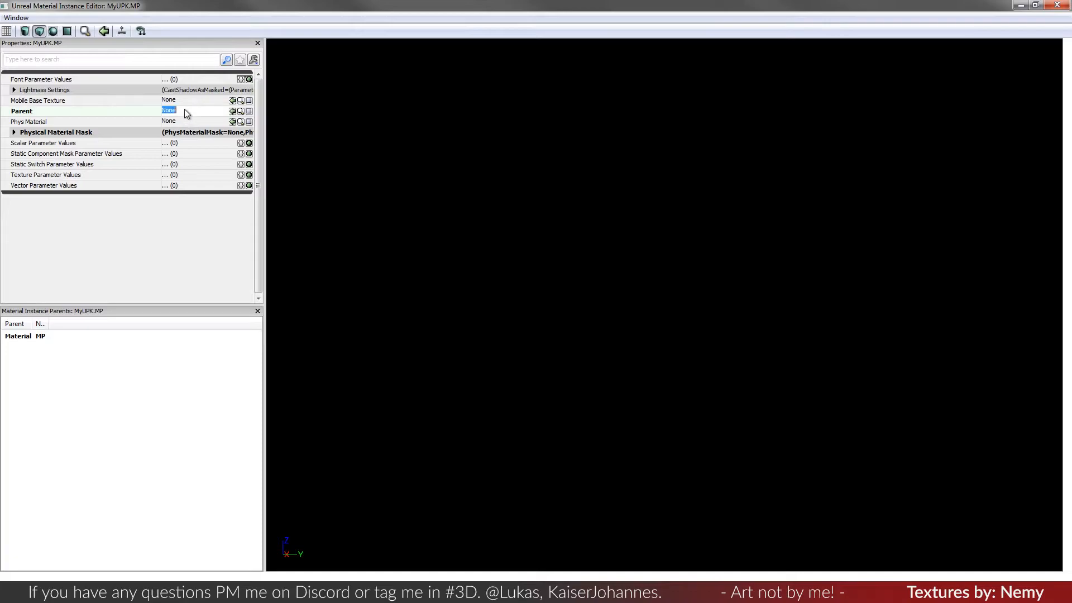
click(1057, 6)
click(593, 266)
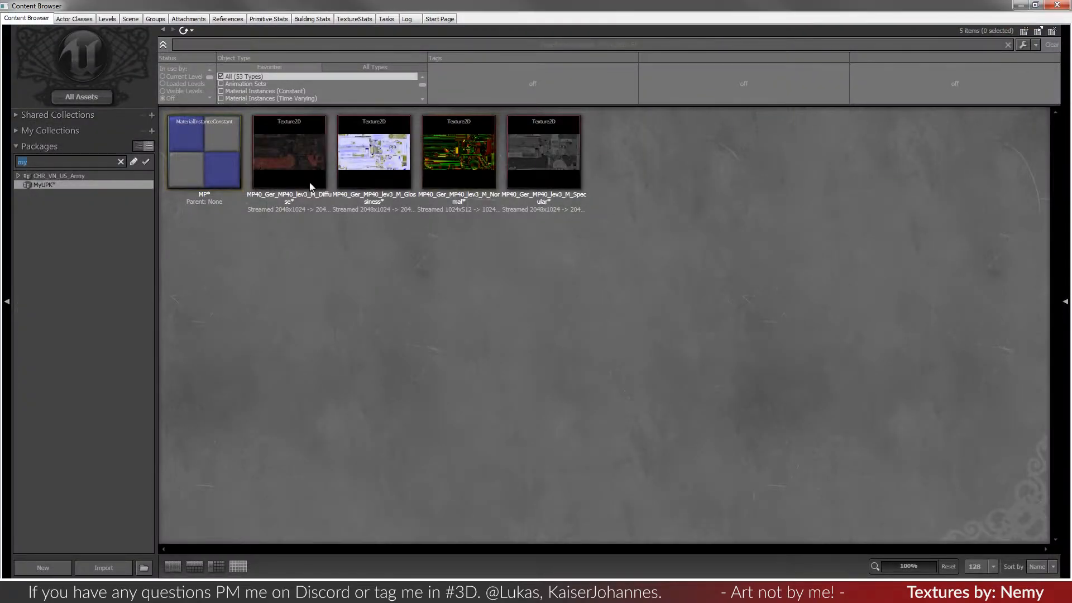
- Find package WP_VN_VC_ppsh and copy the parent reference M_VN_1P_WEAP_INST from material Sov_ppsh_M
double_click(65, 160)
text(PPSH)
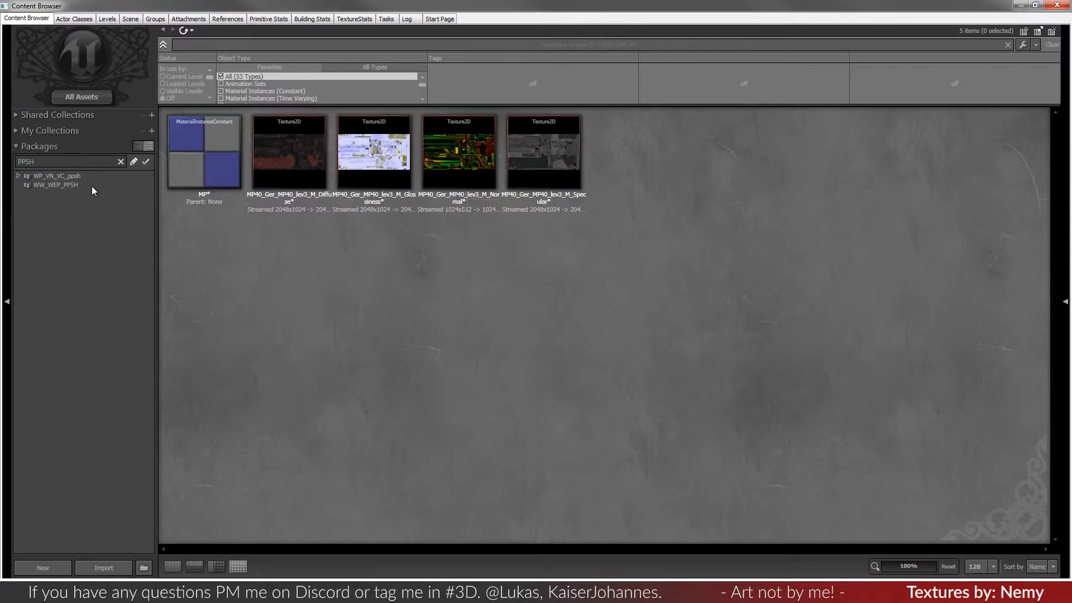
click(84, 177)
double_click(806, 160)
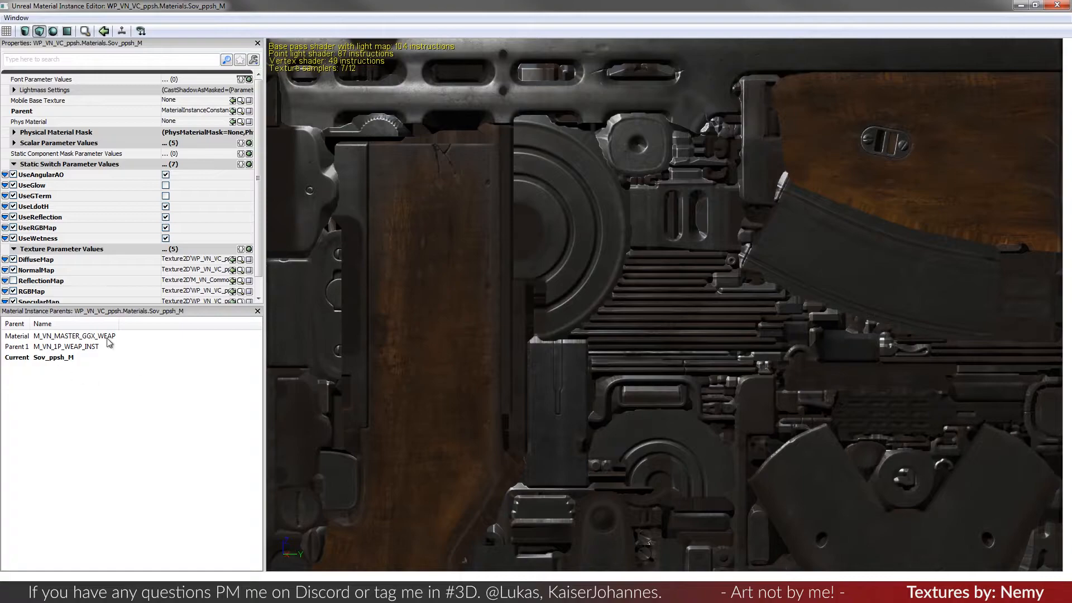
click(106, 338)
click(86, 347)
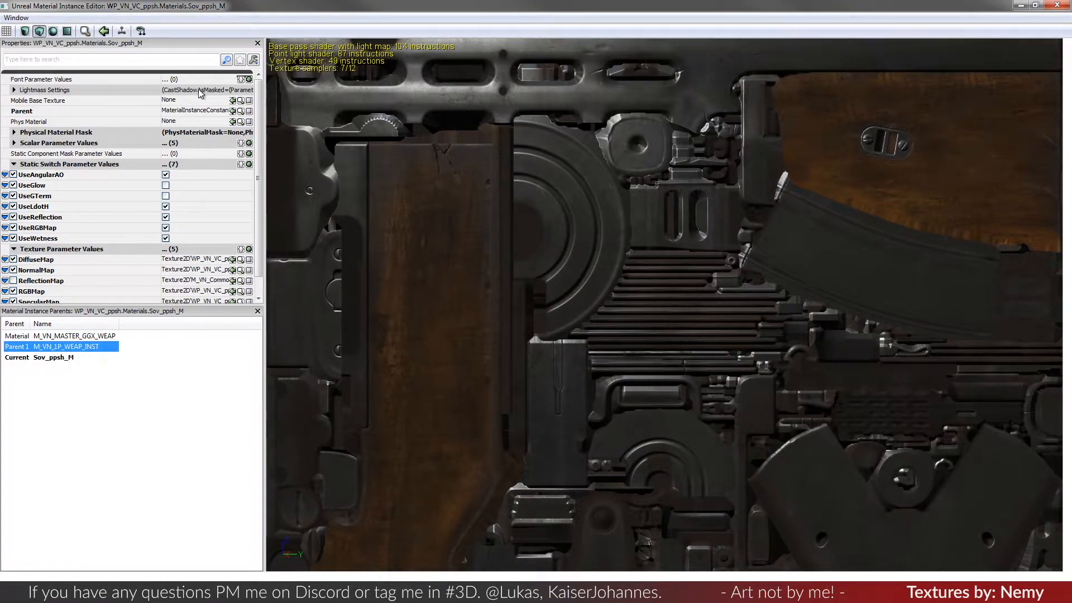
click(188, 113)
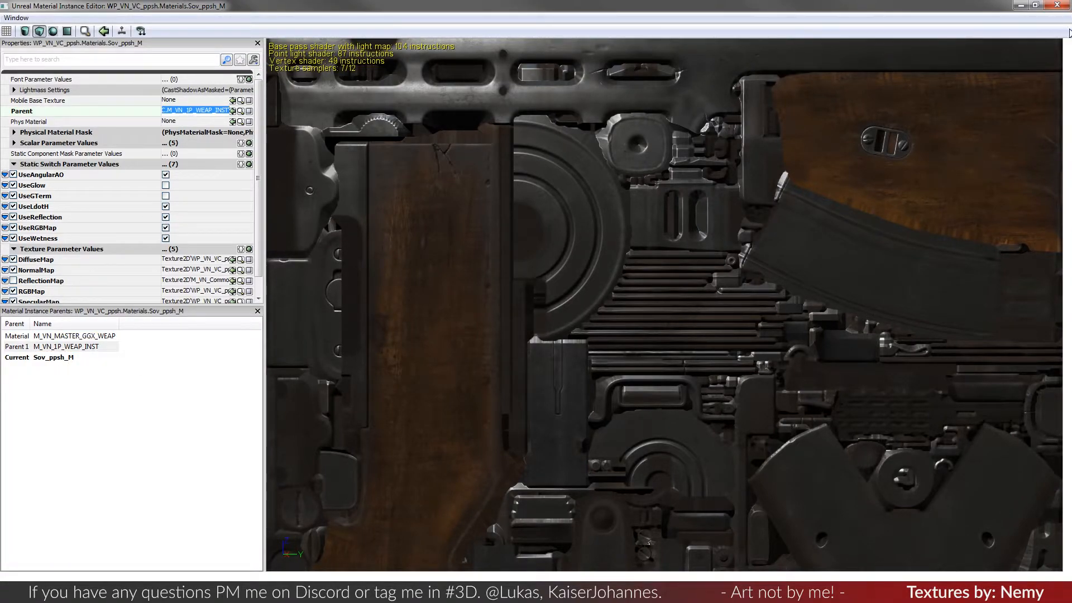
click(1060, 6)
- Return to the MyUPK package and set the MP material's parent to M_VN_1P_WEAP_INST
drag(36, 162, 16, 163)
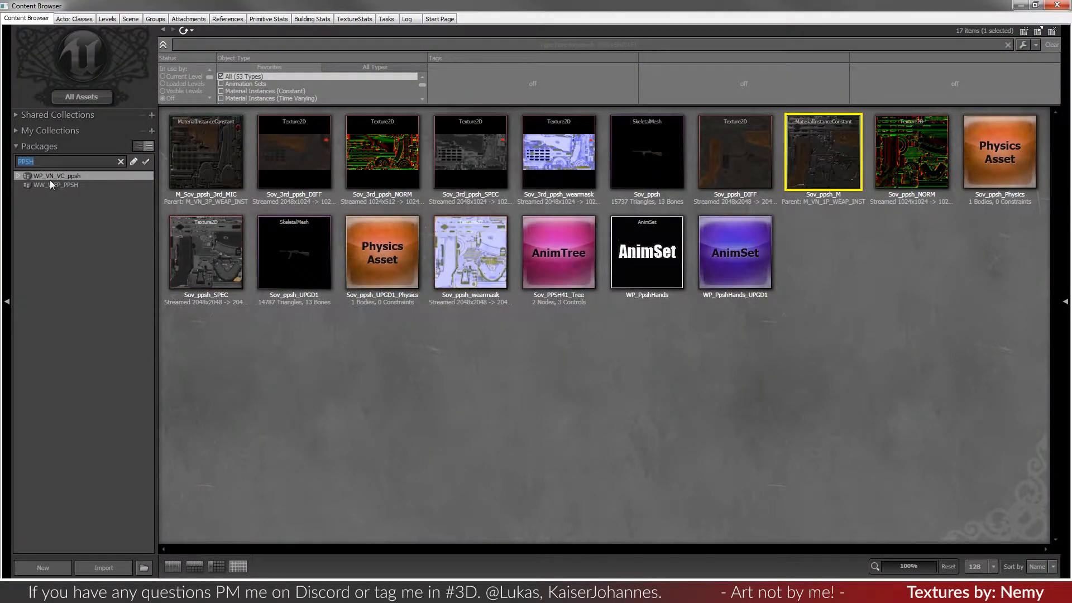
text(My)
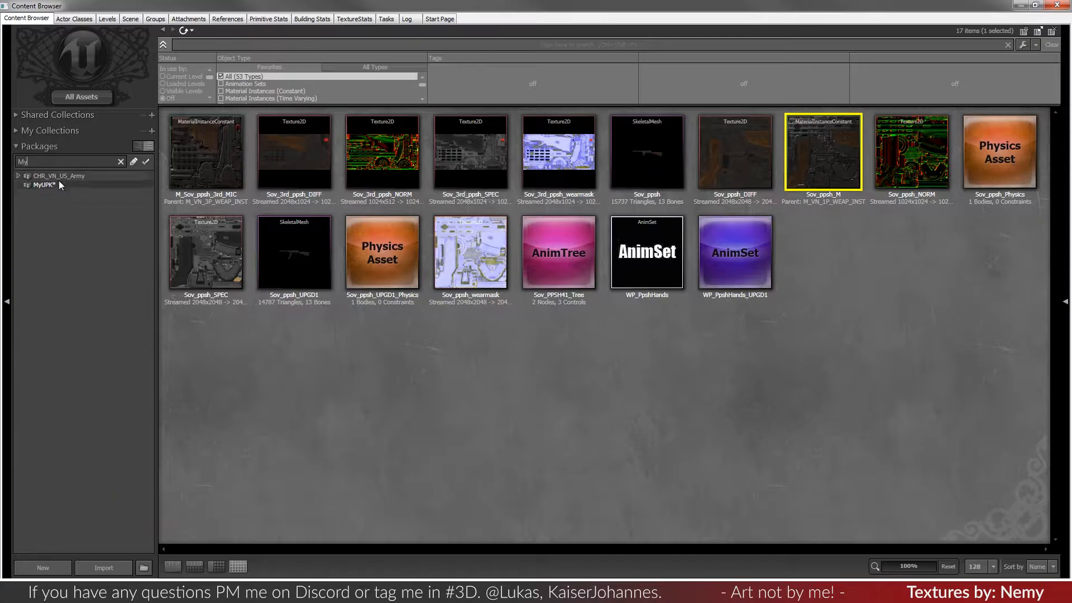
click(56, 185)
double_click(189, 166)
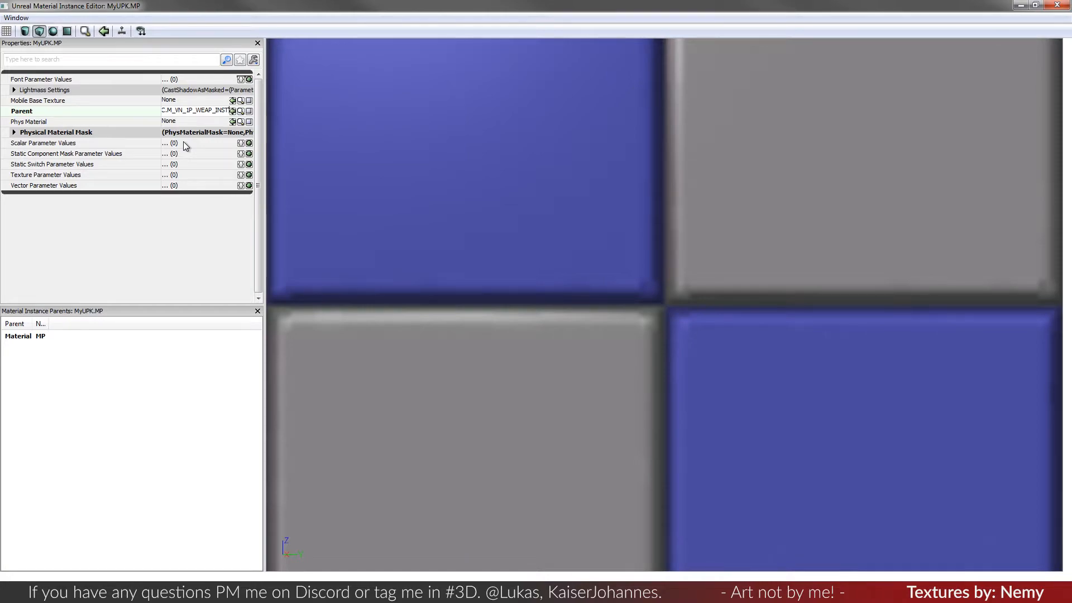
key(Return)
- Turn off UseGTerm and enable the overrides for all of MP's static switch parameters
click(14, 144)
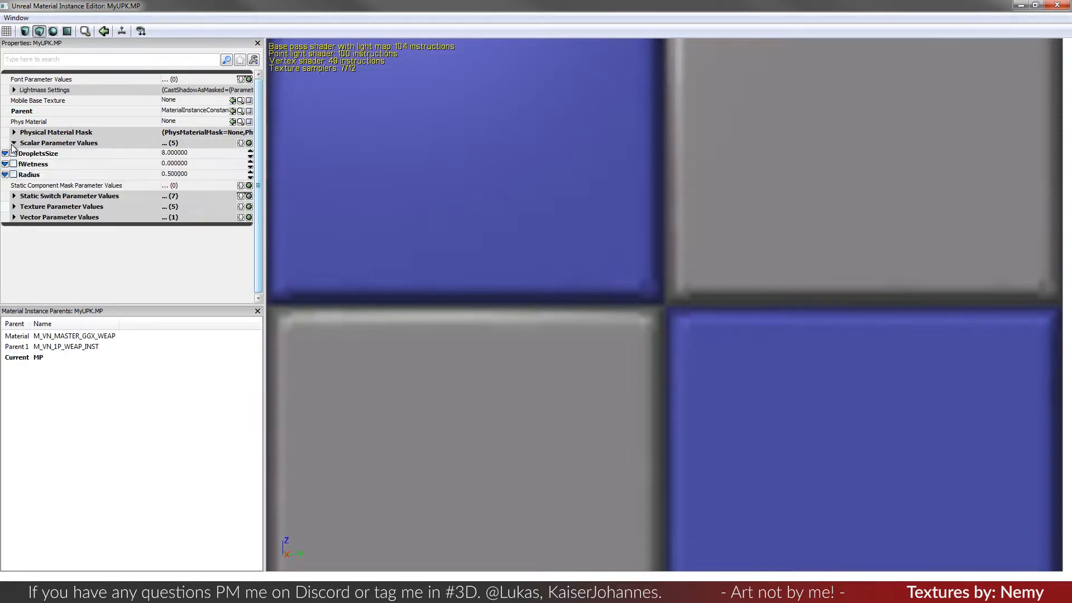
click(14, 143)
click(14, 165)
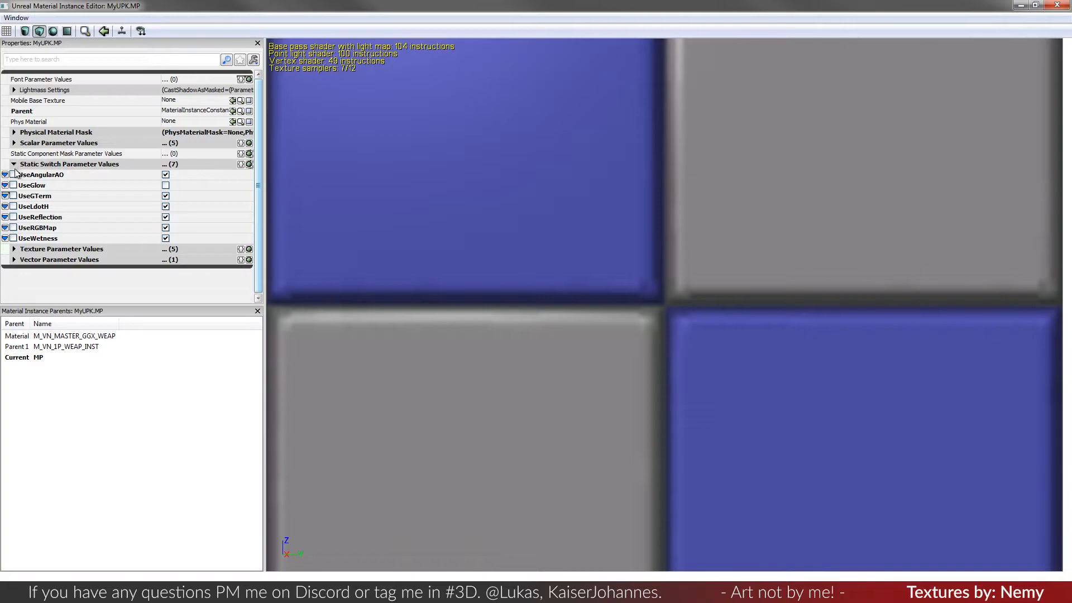
click(167, 196)
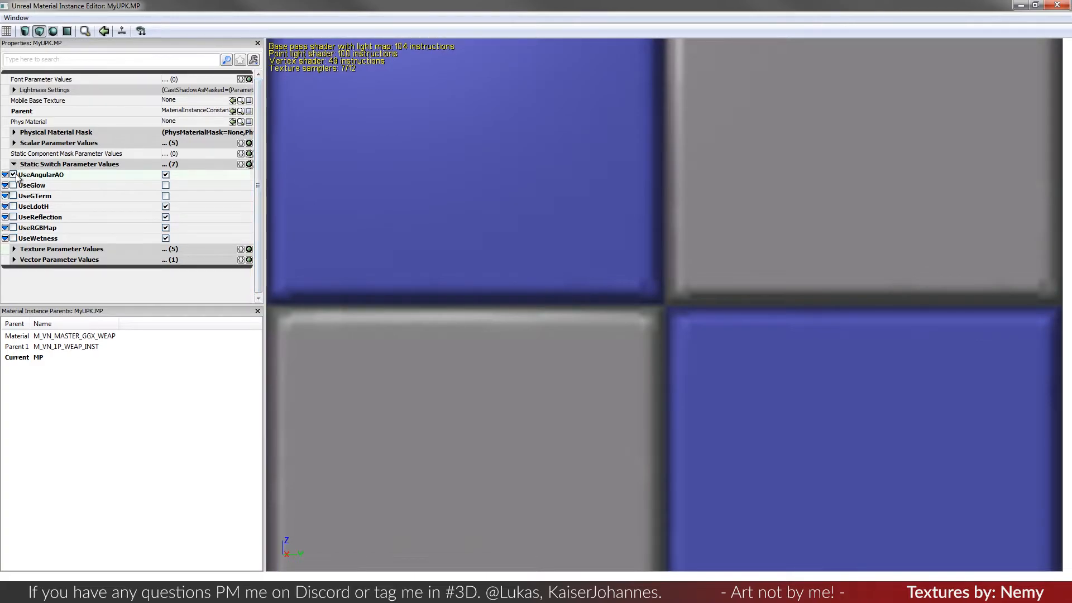
click(13, 175)
click(14, 185)
click(14, 206)
click(13, 218)
click(14, 227)
click(13, 238)
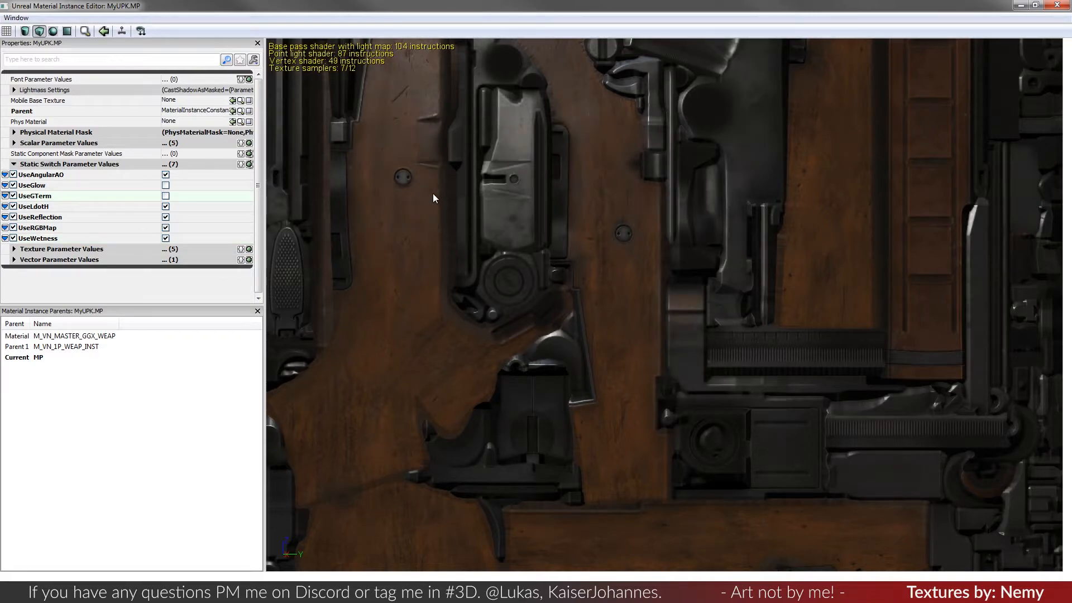
- Enable the DiffuseMap, NormalMap, RGBMap and SpecularMap texture parameter overrides, leaving ReflectionMap off
drag(433, 193, 433, 240)
right_drag(478, 256, 478, 296)
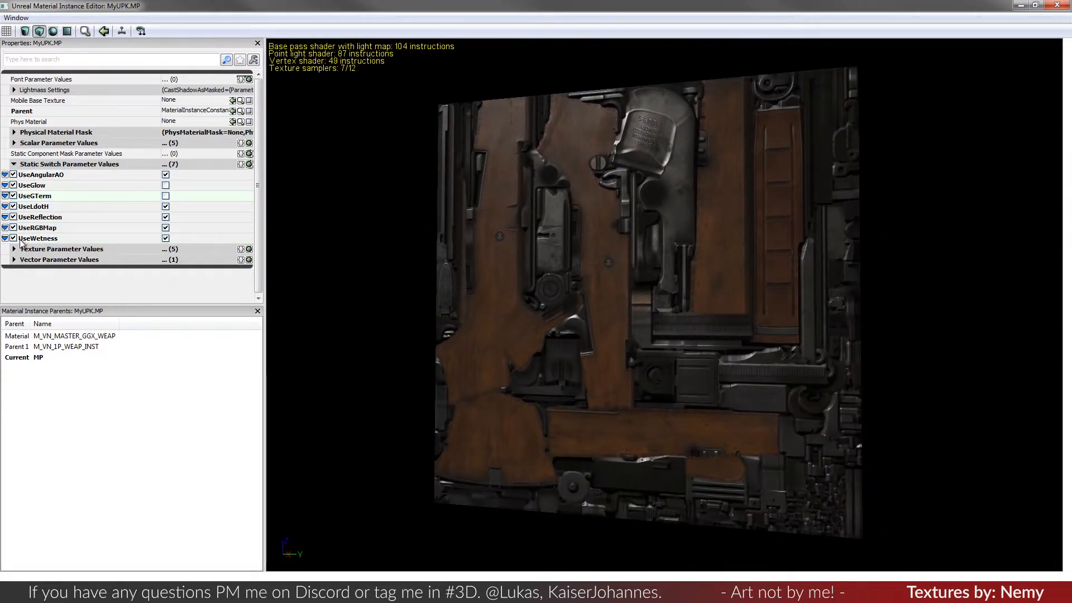
click(14, 250)
scroll(246, 274, down, 1)
click(13, 283)
click(13, 272)
click(13, 251)
click(13, 241)
- Arrange the material editor and Content Browser so both are reachable, and assign the MP40 Diffuse texture to DiffuseMap
drag(242, 6, 93, 224)
drag(237, 204, 254, 172)
drag(390, 3, 624, 59)
click(179, 172)
drag(179, 176, 144, 172)
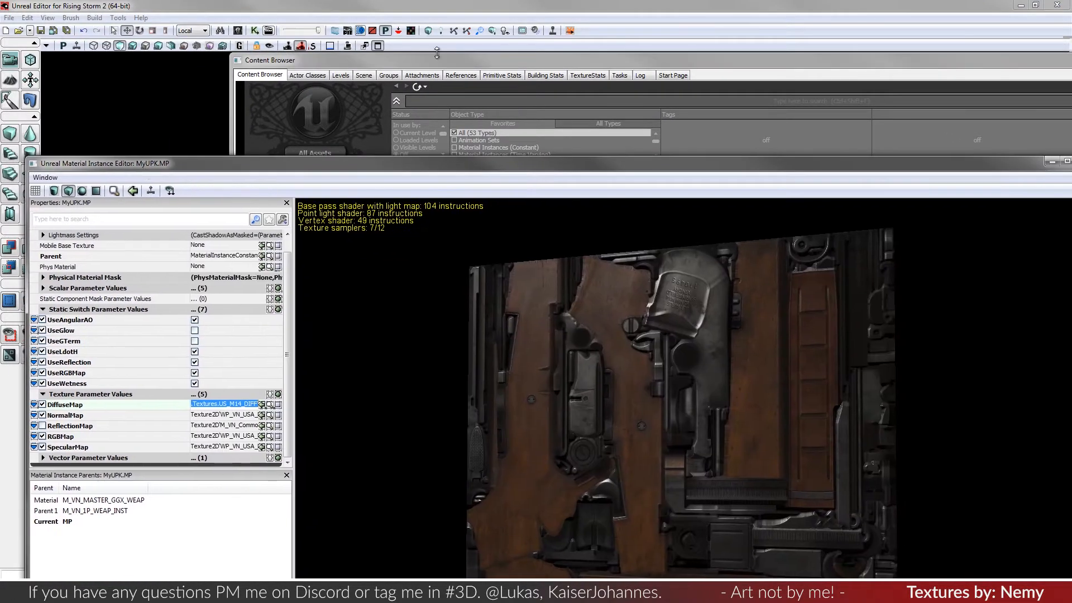
click(516, 223)
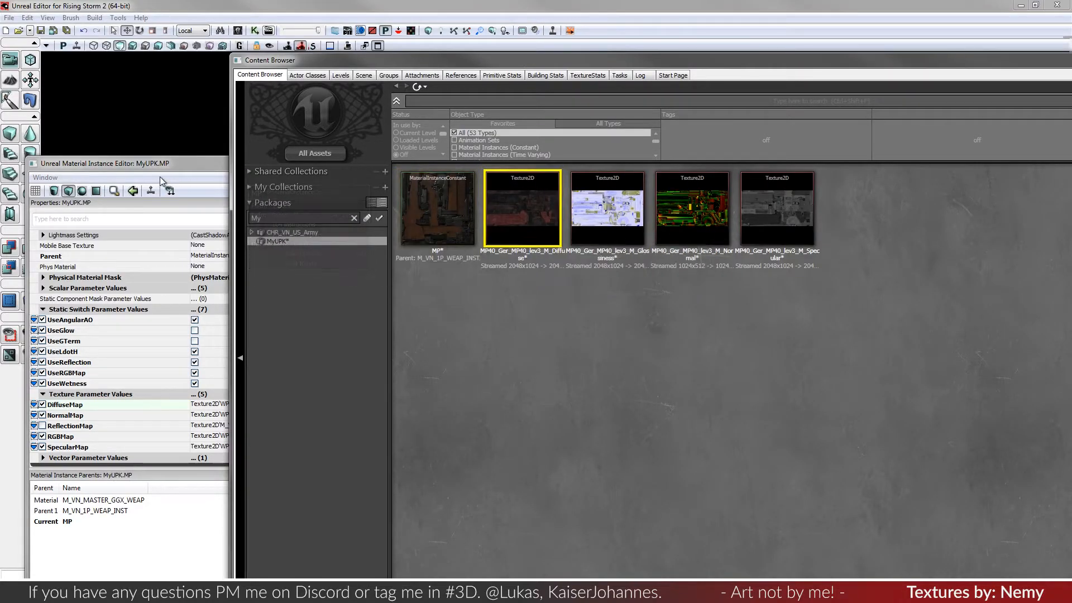
drag(156, 163, 155, 159)
click(261, 401)
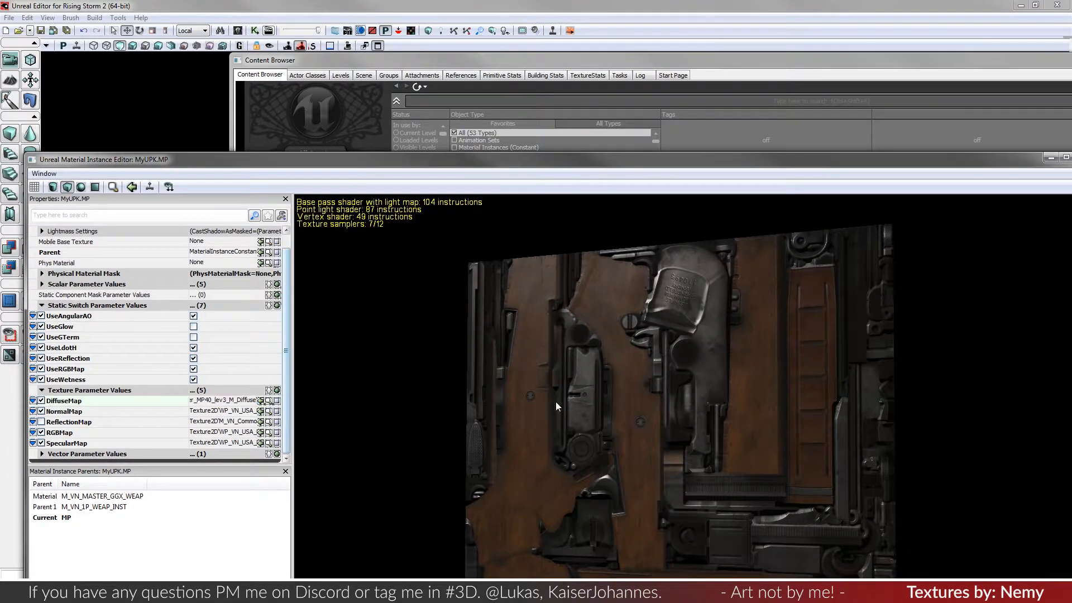
- Assign the MP40 Glossiness texture to RGBMap and the Normal texture to NormalMap
click(749, 93)
click(603, 203)
click(171, 543)
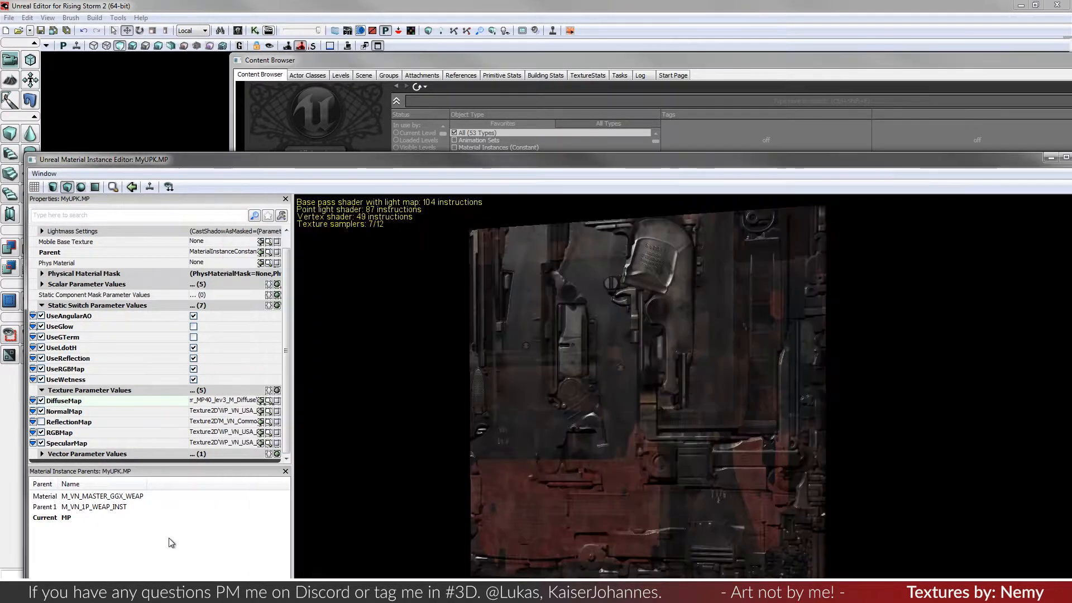
click(261, 432)
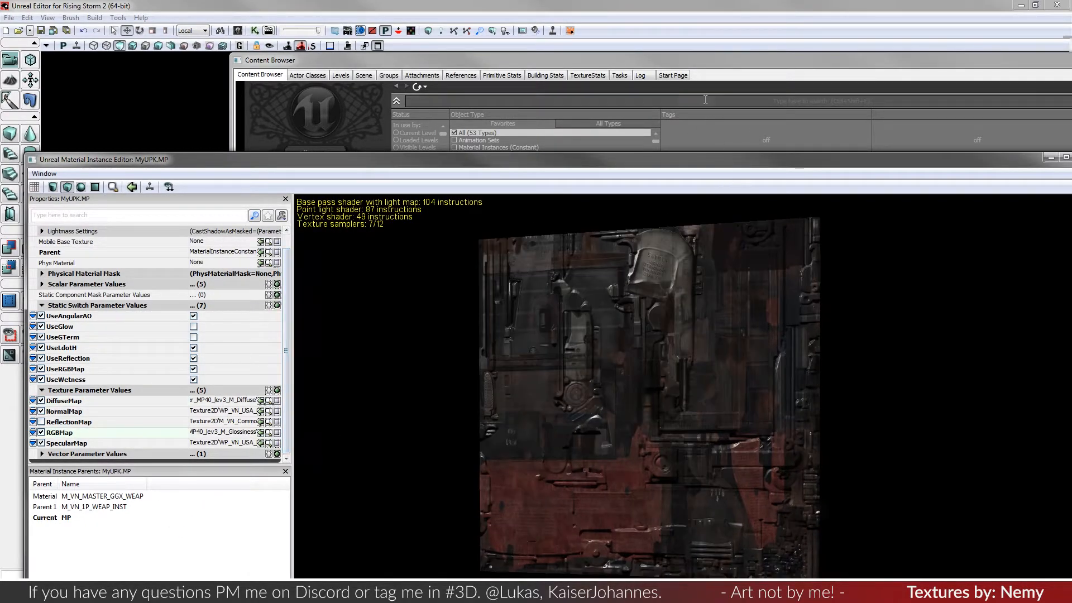
click(696, 63)
click(697, 186)
click(199, 535)
click(260, 411)
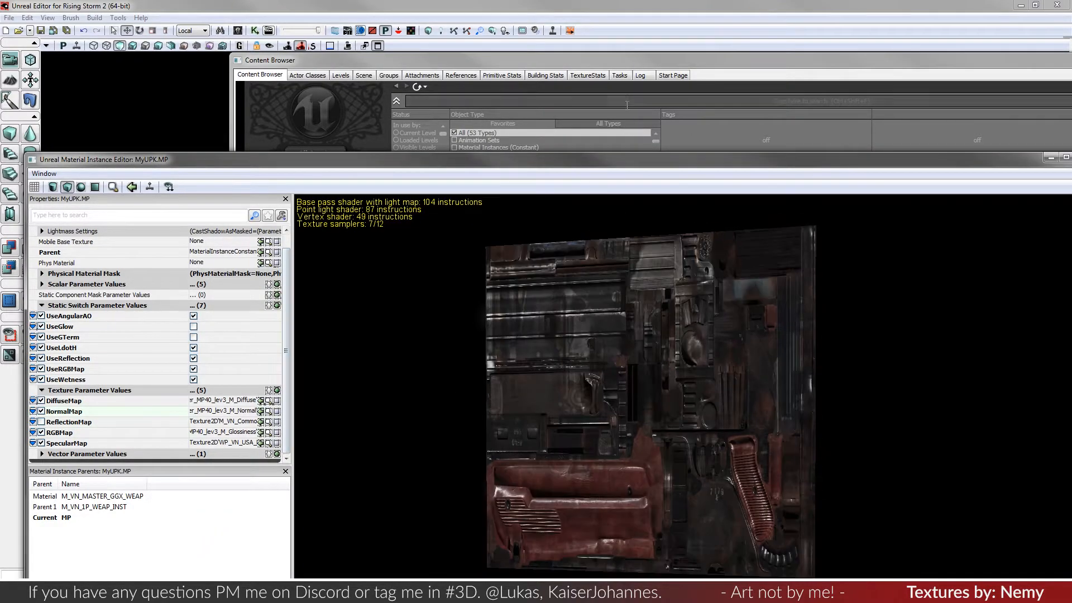
- Assign the MP40 Specular texture to the material's SpecularMap parameter
click(635, 67)
click(747, 218)
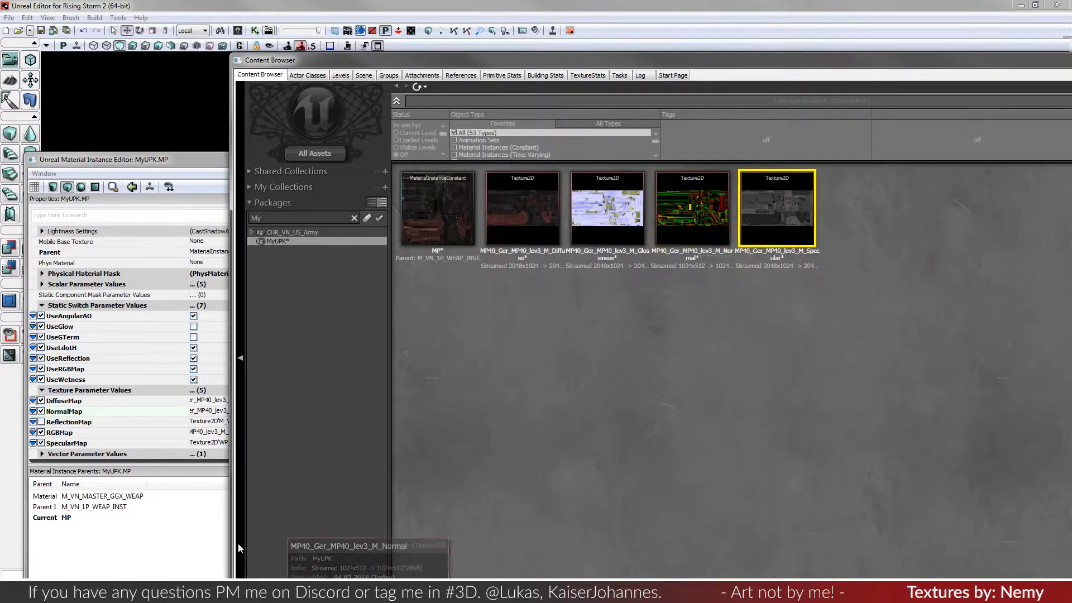
click(192, 540)
click(260, 443)
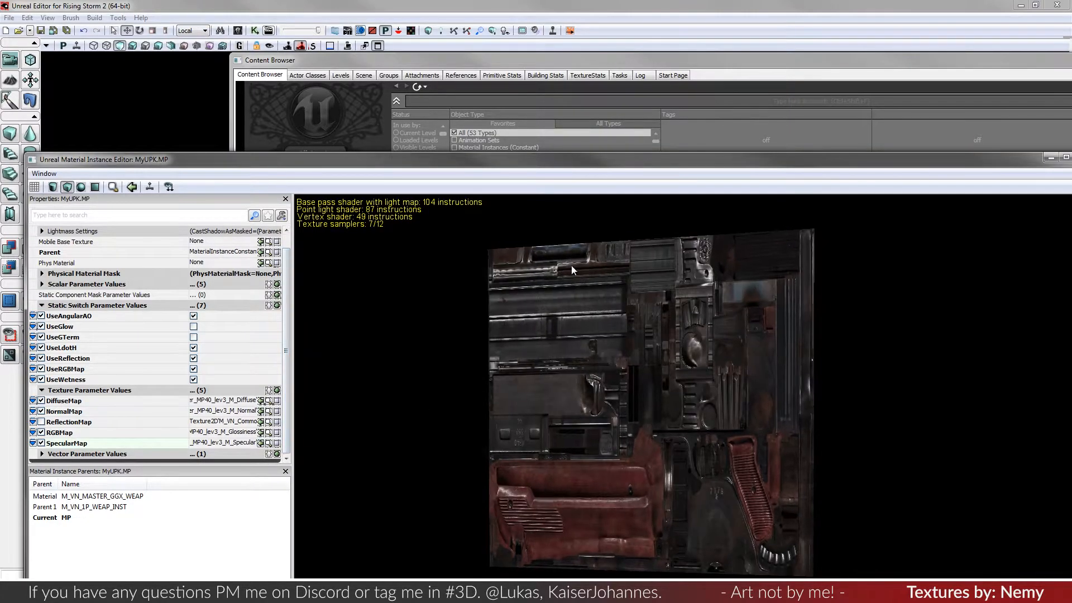
- Maximize the material editor, inspect the MP material preview, and close the editor
double_click(568, 160)
drag(559, 237, 648, 266)
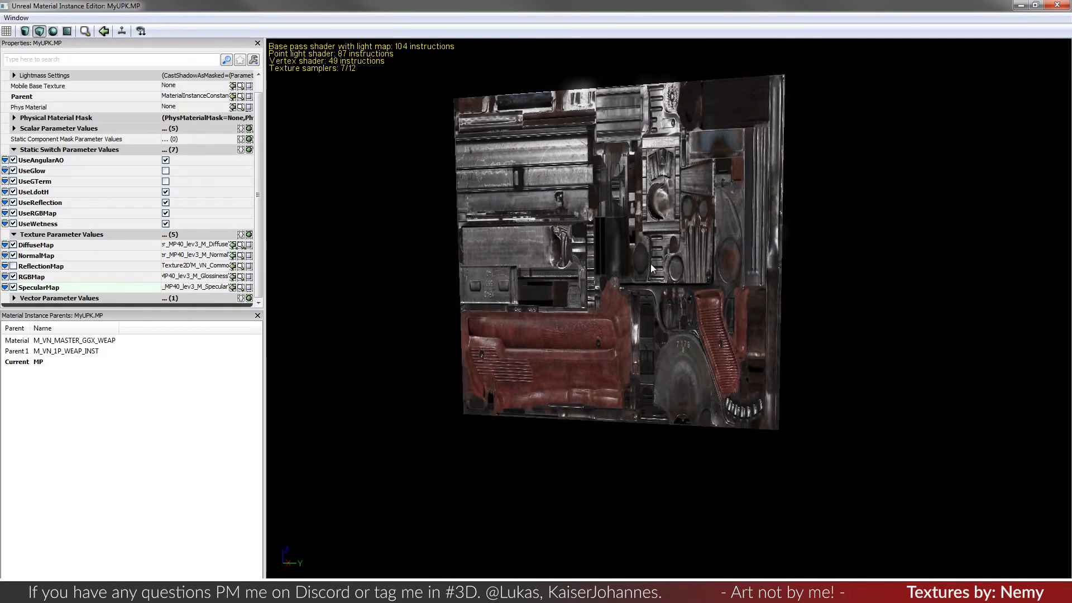
click(1050, 8)
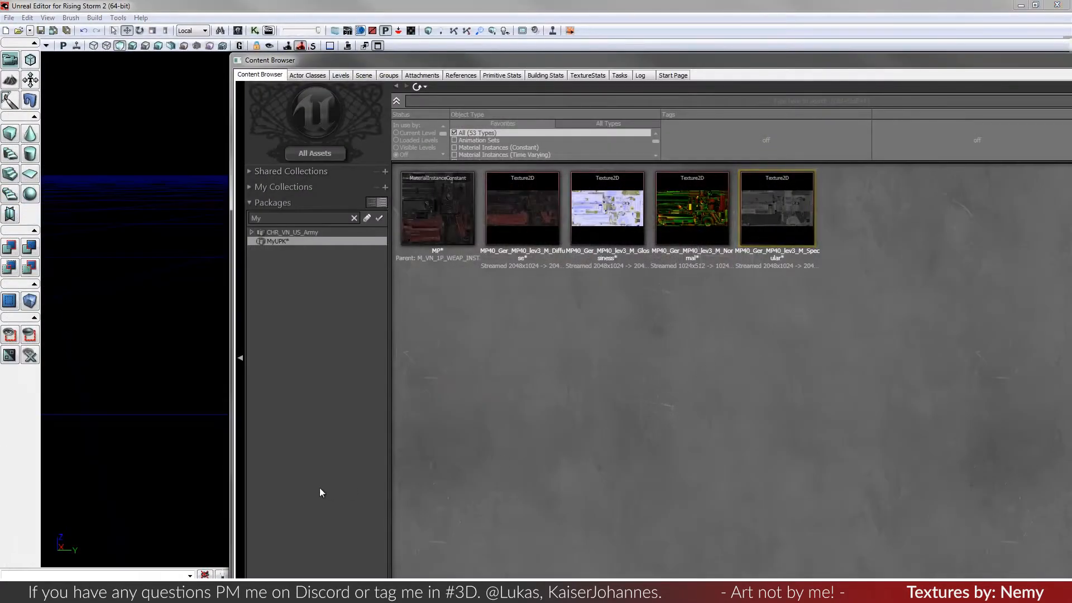
- Import MP40.FBX into package MyUPK as a skeletal mesh, keeping the name MP40 and the default import options
double_click(407, 62)
click(104, 568)
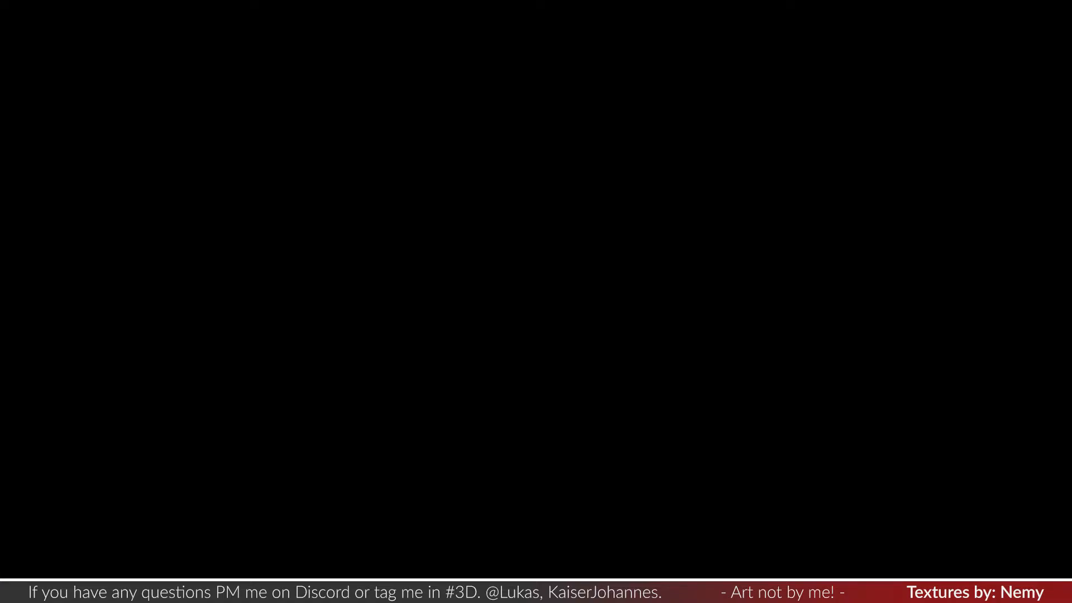
click(262, 528)
drag(364, 193, 793, 273)
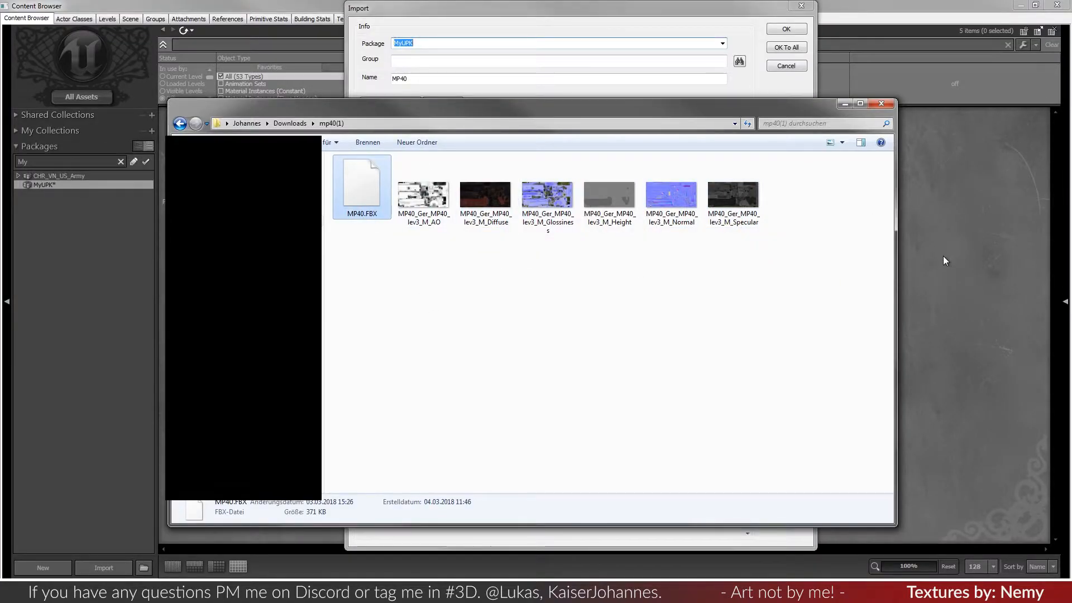
click(796, 29)
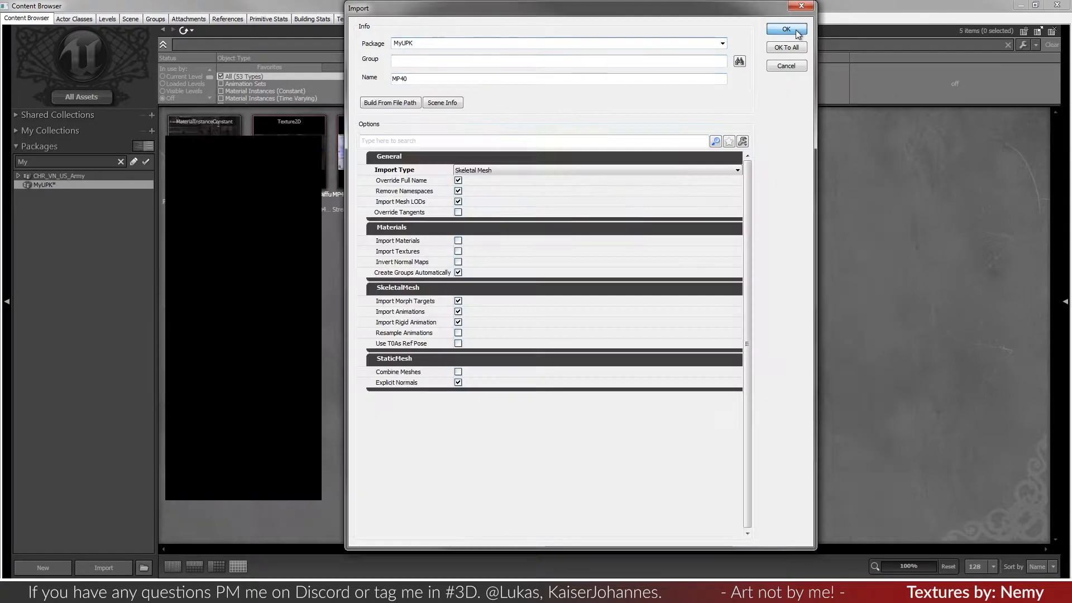
click(795, 29)
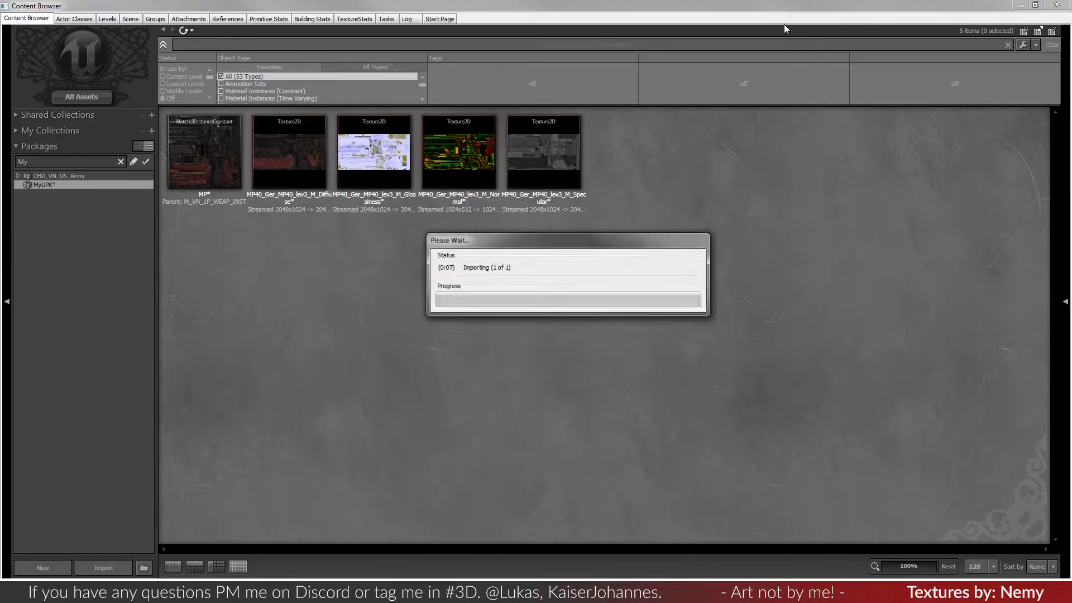
- Open the imported mp40 skeletal mesh in the AnimSet Editor, frame it up close, and hide the viewport grid
double_click(296, 154)
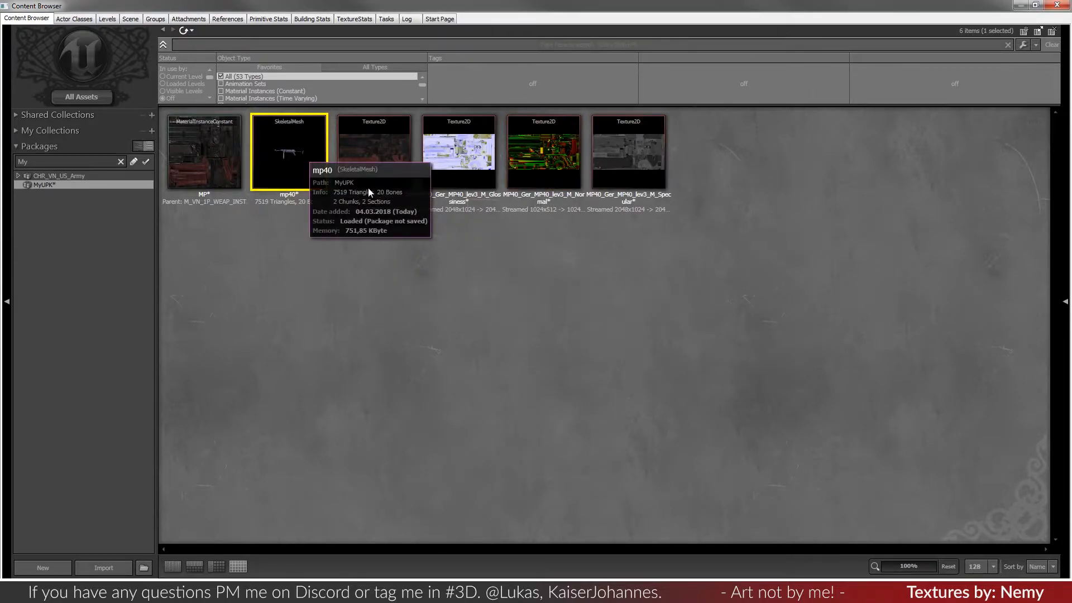
drag(492, 234, 631, 327)
scroll(594, 325, up, 10)
scroll(590, 344, down, 2)
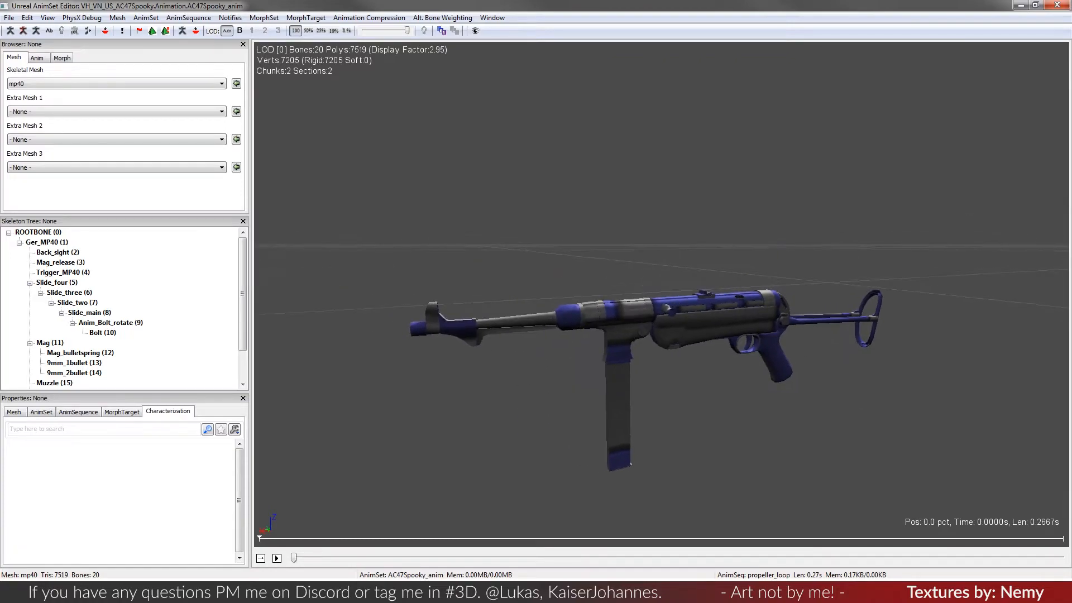
click(47, 18)
click(71, 132)
- Assign the MP material instance from MyUPK to material slots 0 and 1 of the mp40 mesh
click(14, 411)
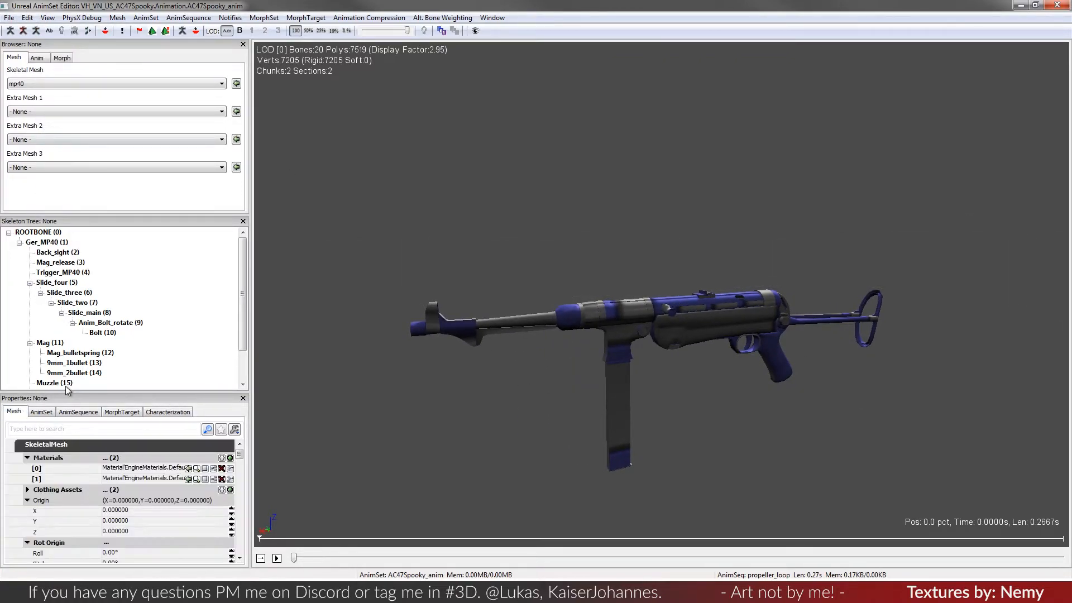
drag(76, 390, 111, 200)
click(174, 410)
drag(456, 4, 385, 173)
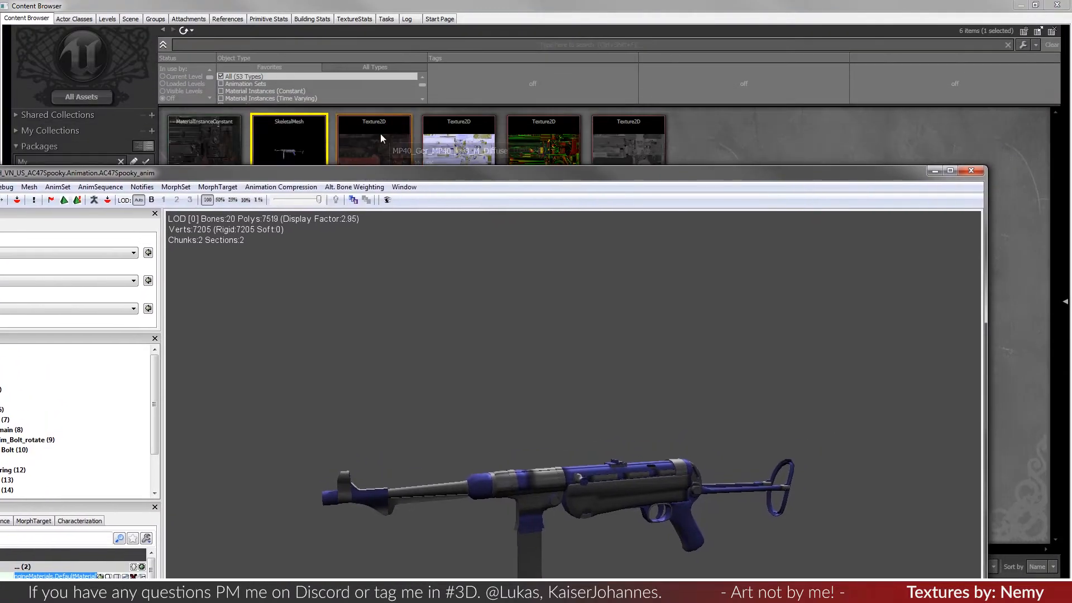
click(211, 152)
drag(0, 176, 60, 75)
double_click(289, 72)
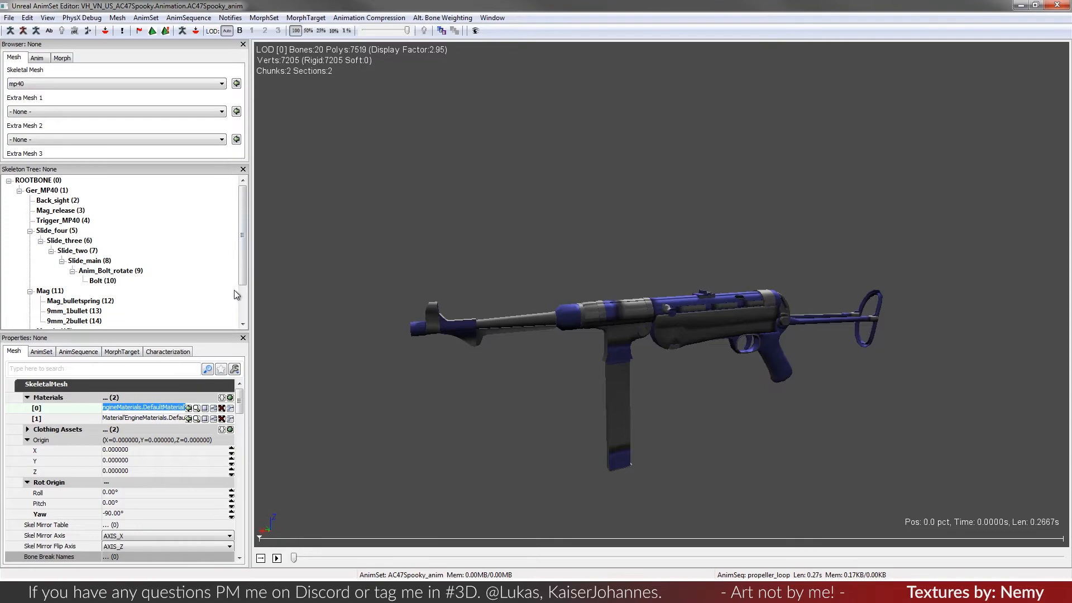
click(189, 408)
click(189, 418)
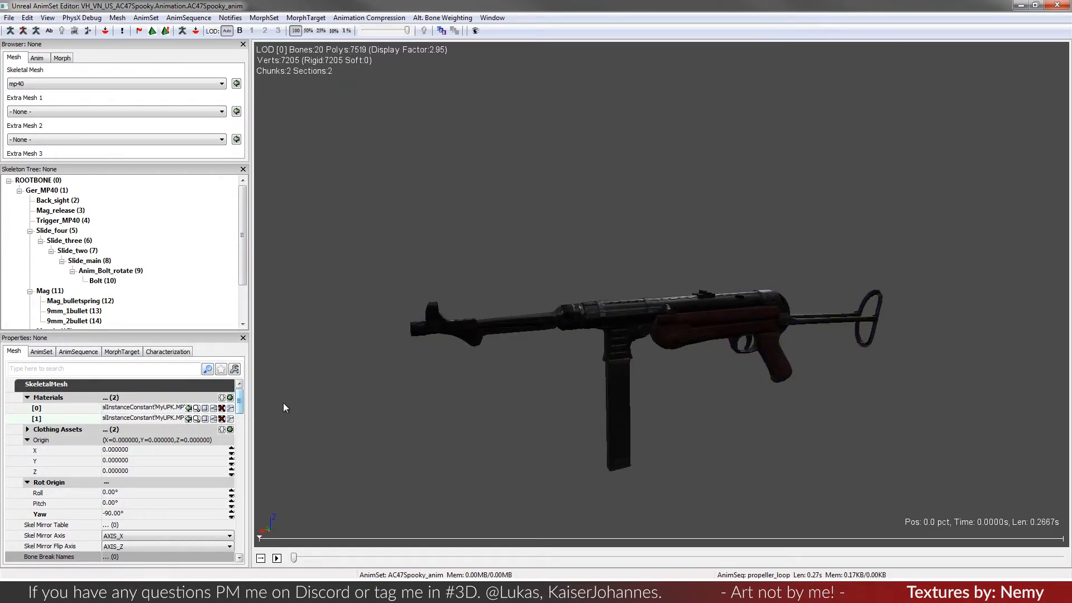
- Inspect the textured MP40 mesh up close from the opposite side, and open the Normal texture's properties
drag(658, 296, 371, 299)
right_drag(860, 312, 860, 266)
drag(860, 311, 799, 312)
middle_drag(860, 312, 642, 235)
drag(860, 311, 899, 313)
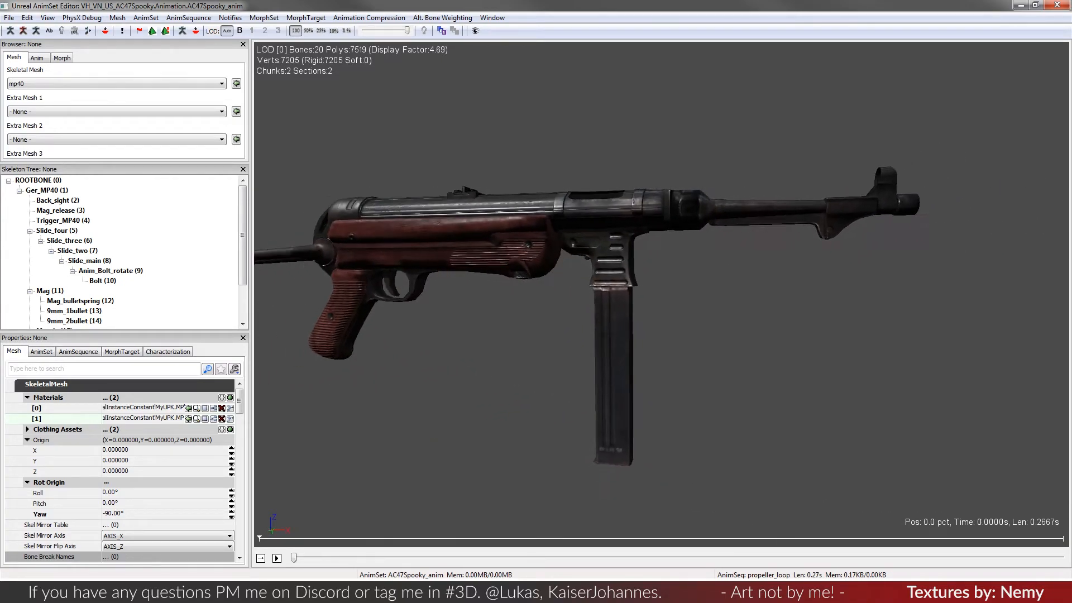
drag(588, 4, 553, 170)
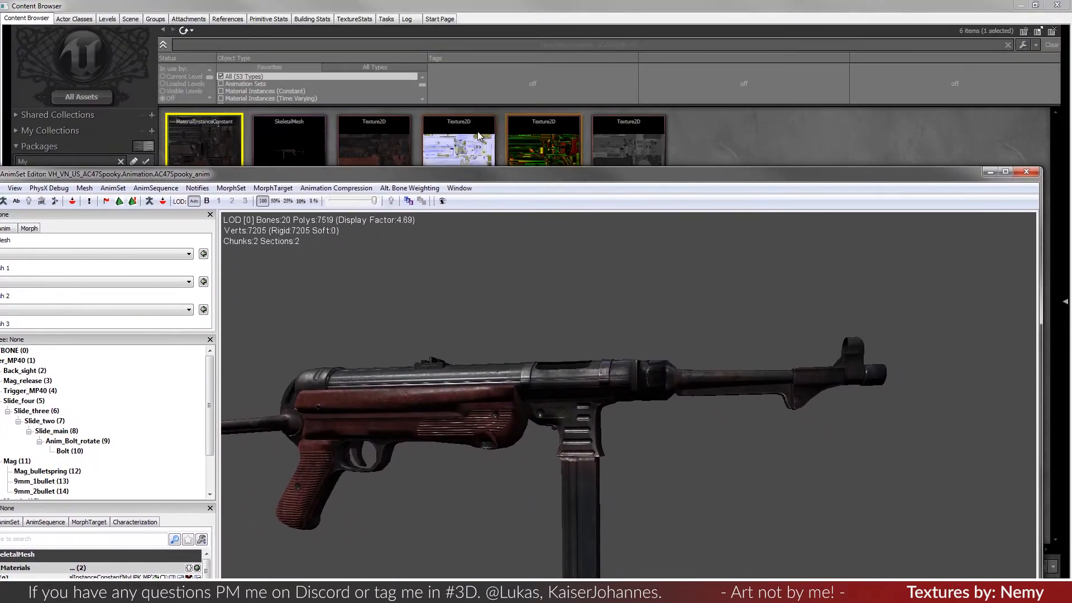
double_click(538, 140)
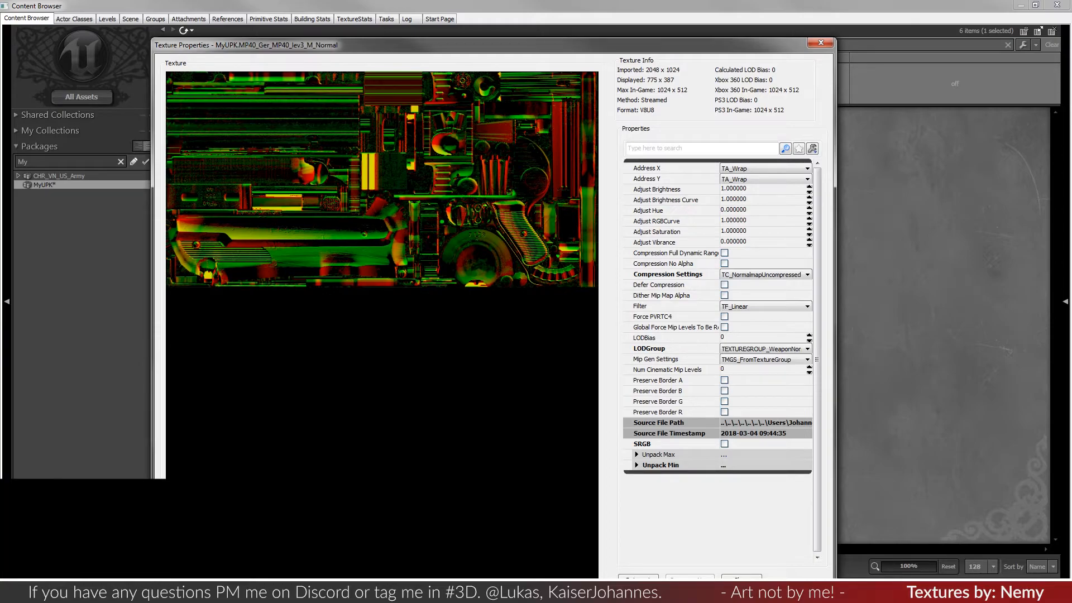
- Open the source image MP40_Ger_MP40_lev3_M_Normal from the mp40(1) folder in Photoshop
click(134, 592)
click(391, 530)
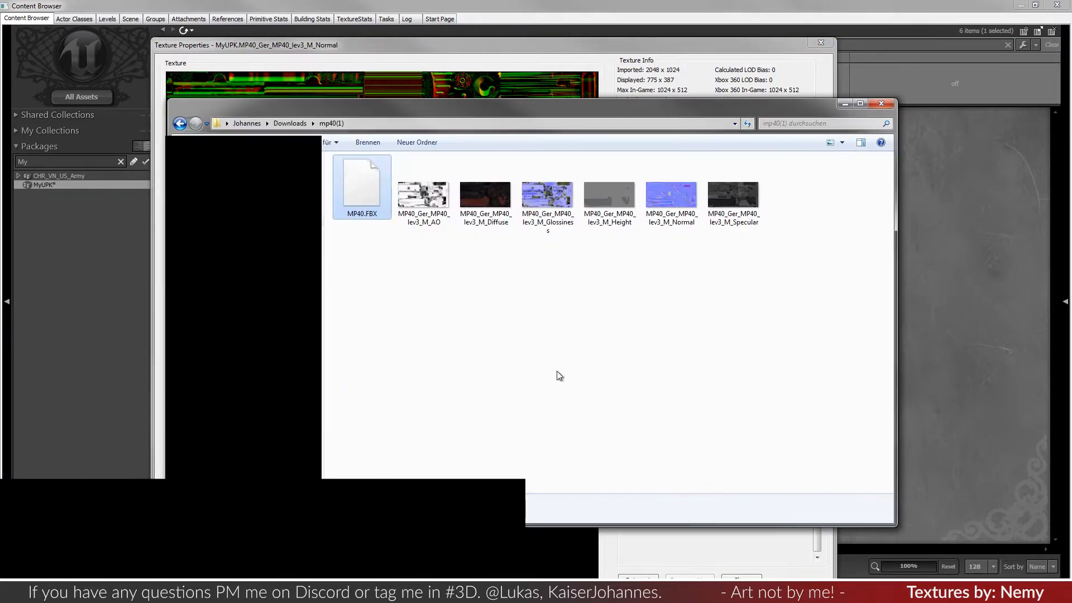
right_click(675, 204)
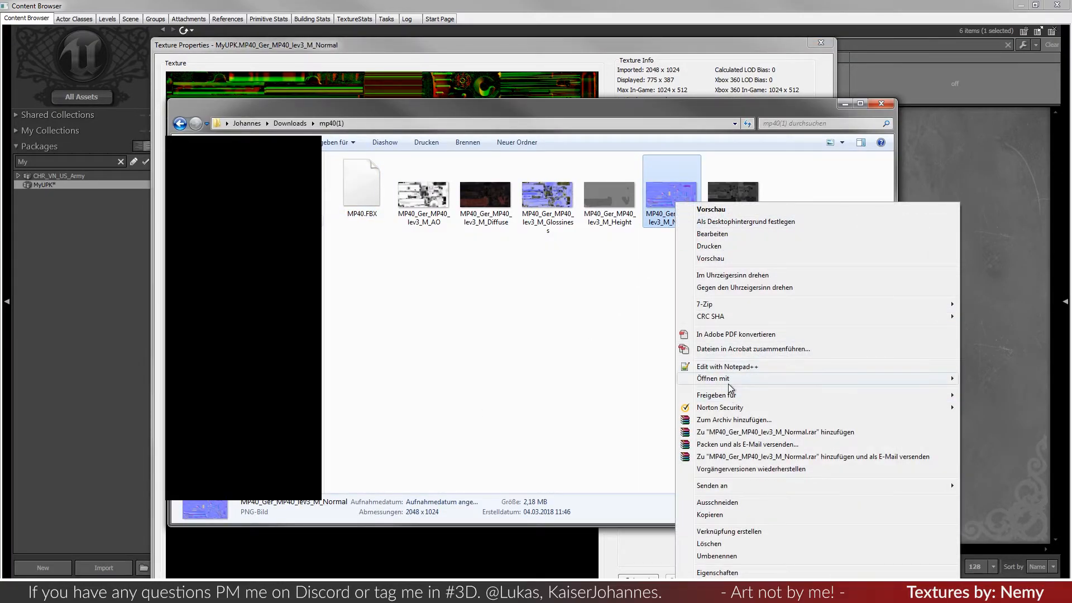
mouse_move(728, 380)
click(592, 403)
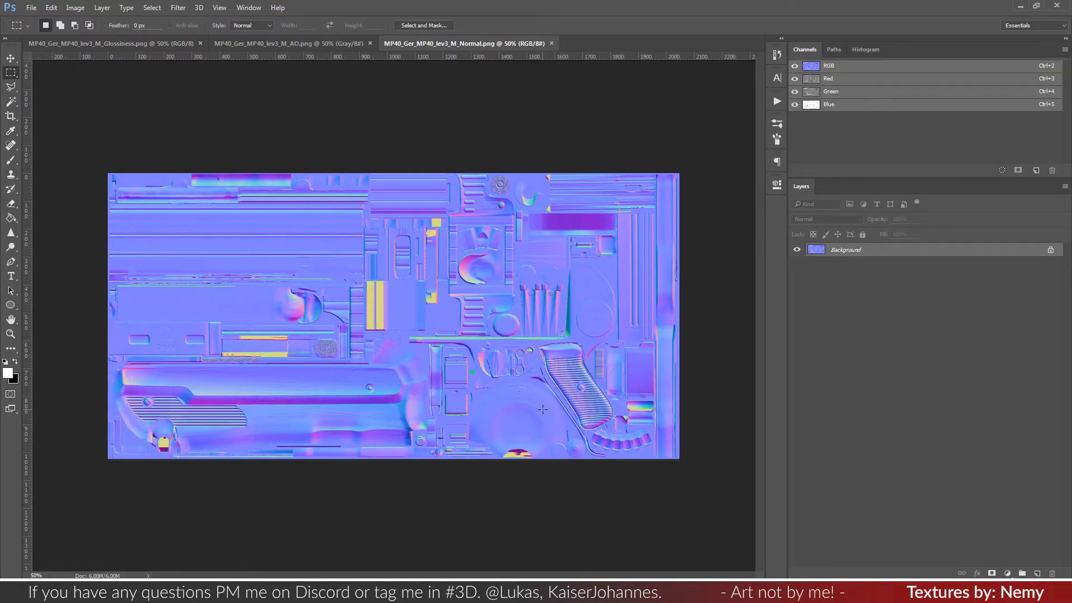
- Invert the green channel of the normal map, check the engraved 7179 detail in RGB, and save the file
key(z)
drag(524, 410, 587, 417)
drag(528, 371, 438, 335)
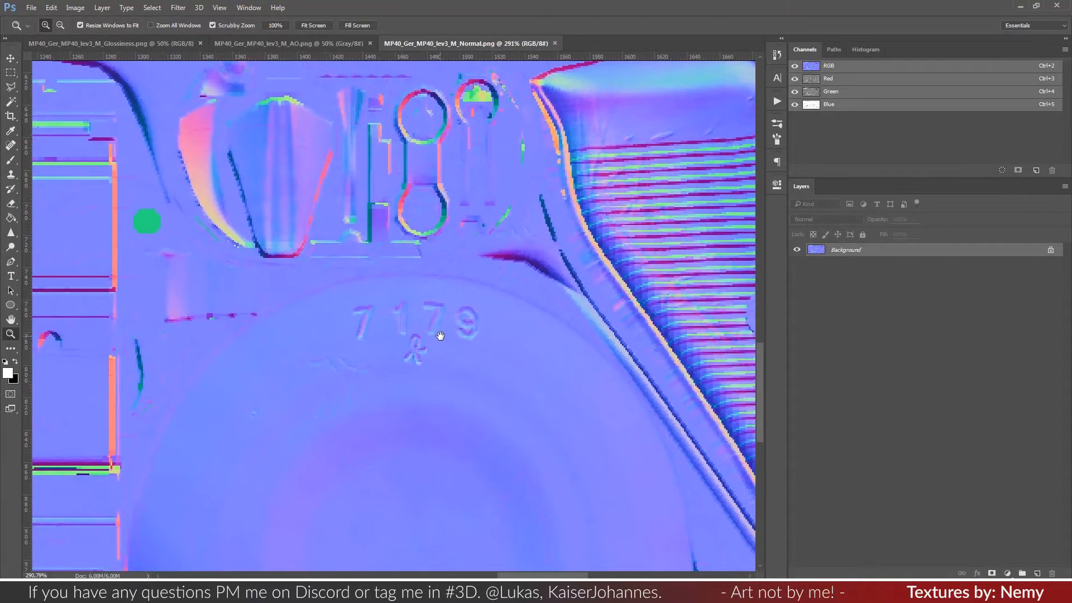
click(849, 93)
key(ctrl+i)
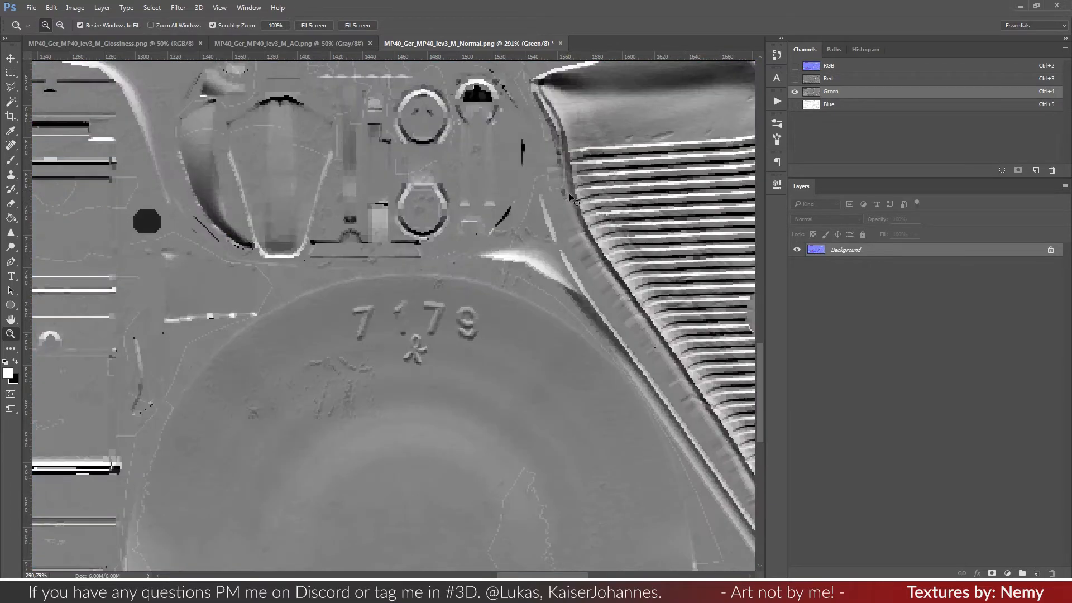
click(836, 67)
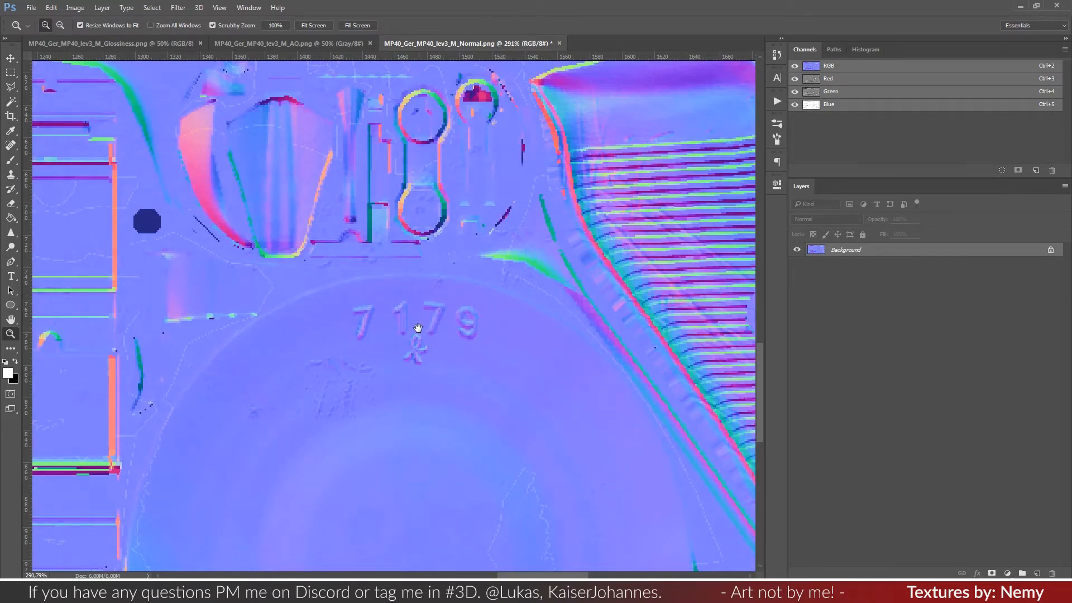
drag(418, 327, 411, 308)
key(ctrl+s)
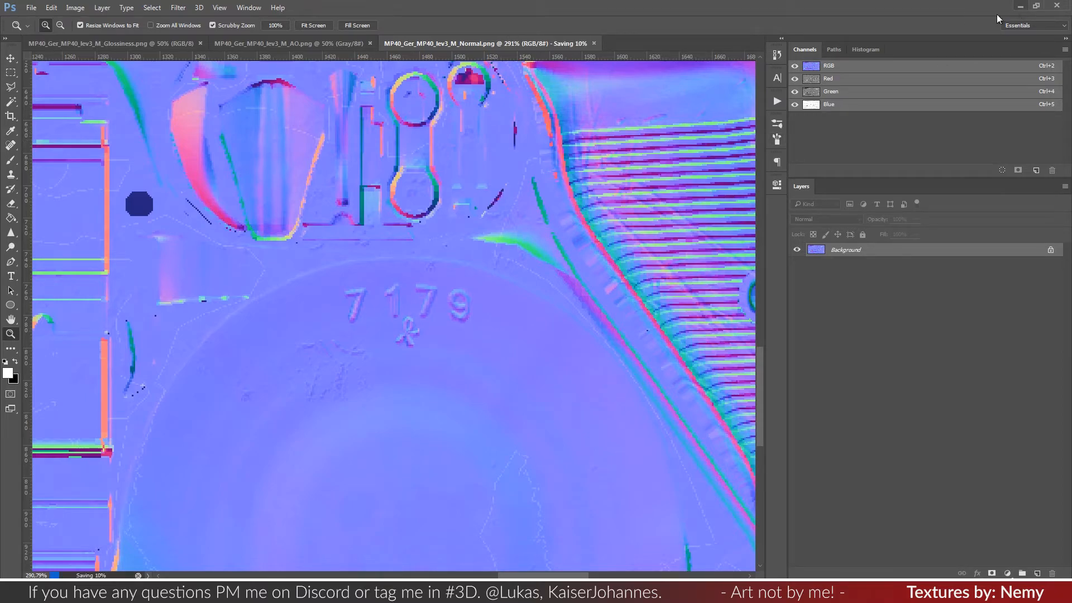
- Switch back to the Rising Storm 2 editor and arrange the AnimSet Editor and Content Browser so both are reachable
click(1024, 5)
click(928, 294)
right_click(552, 141)
click(499, 275)
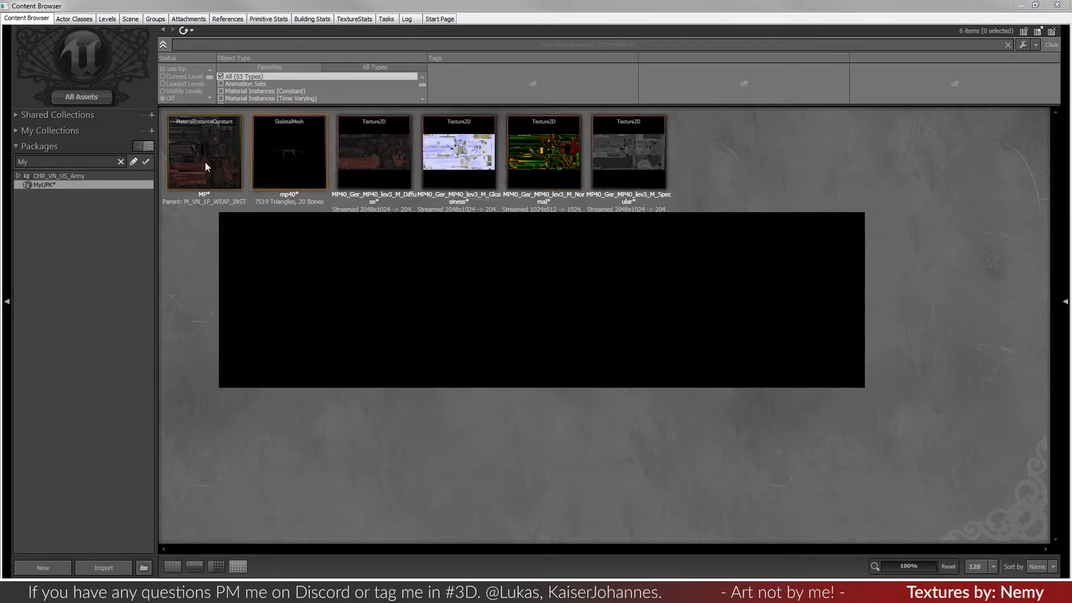
click(289, 162)
drag(347, 4, 405, 257)
drag(883, 180, 881, 97)
drag(634, 298, 605, 301)
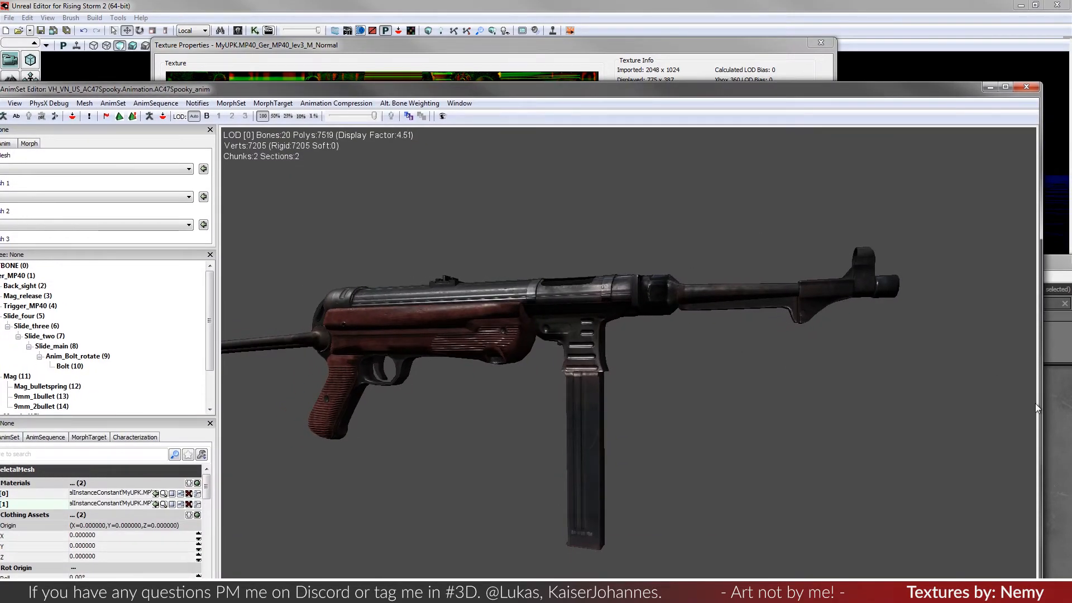
- Reimport the MP40 Normal texture in MyUPK and bring the mesh preview to the front
click(1065, 420)
right_click(588, 390)
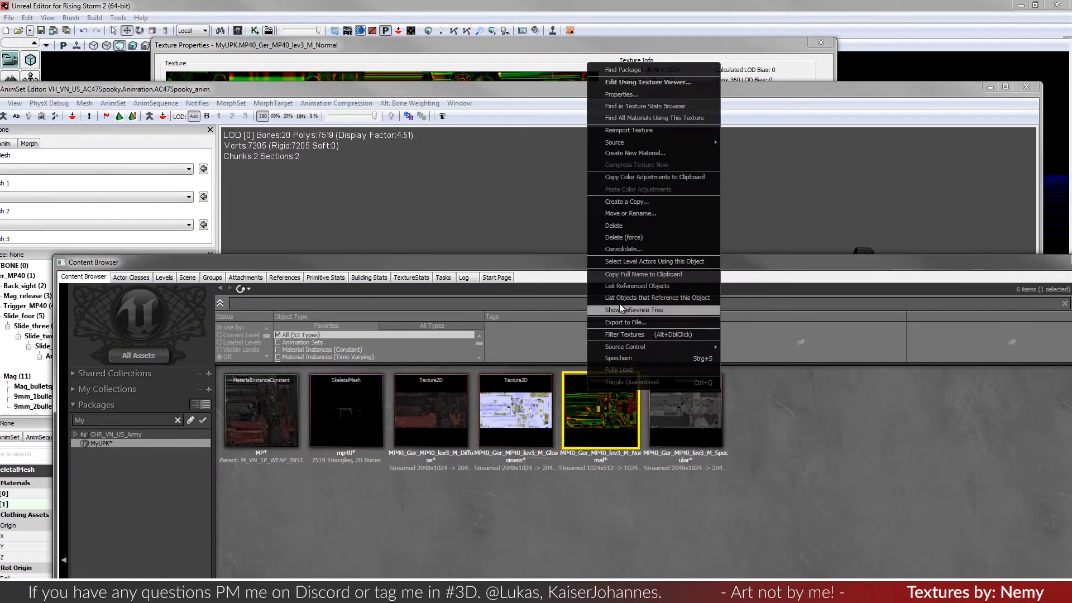
click(624, 129)
click(545, 87)
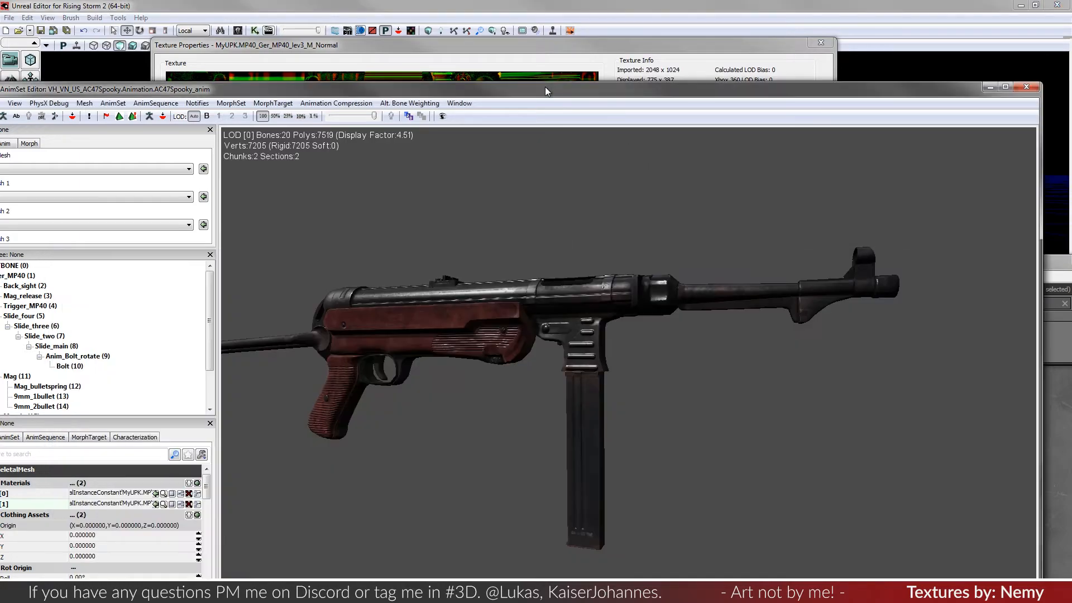
- Examine the MP40's surface shading while moving the preview light, and close the AnimSet Editor
drag(578, 303, 584, 364)
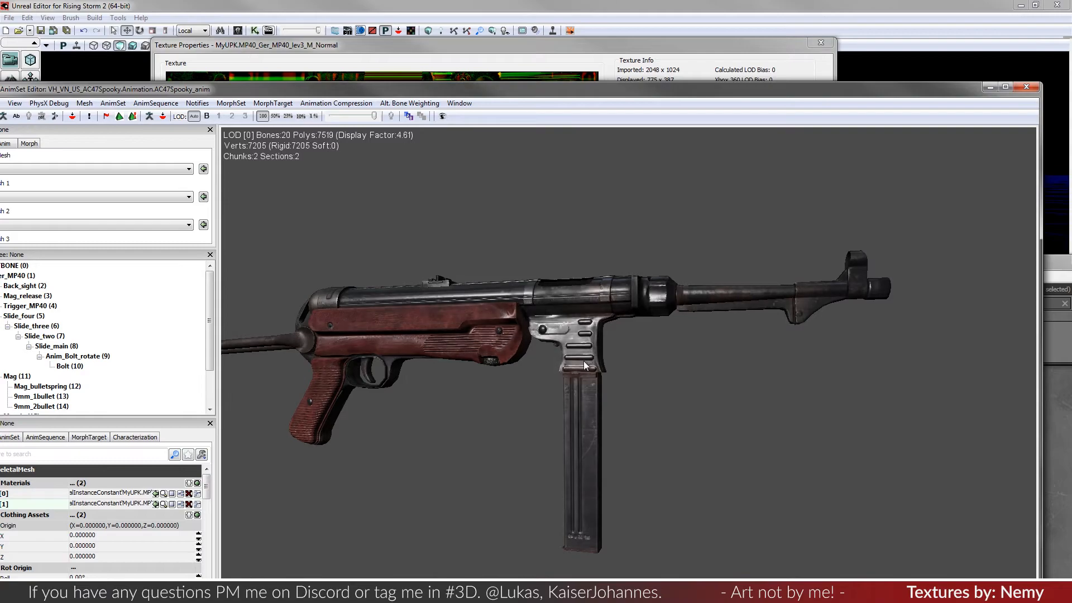
key(l)
drag(443, 329, 513, 358)
key(l)
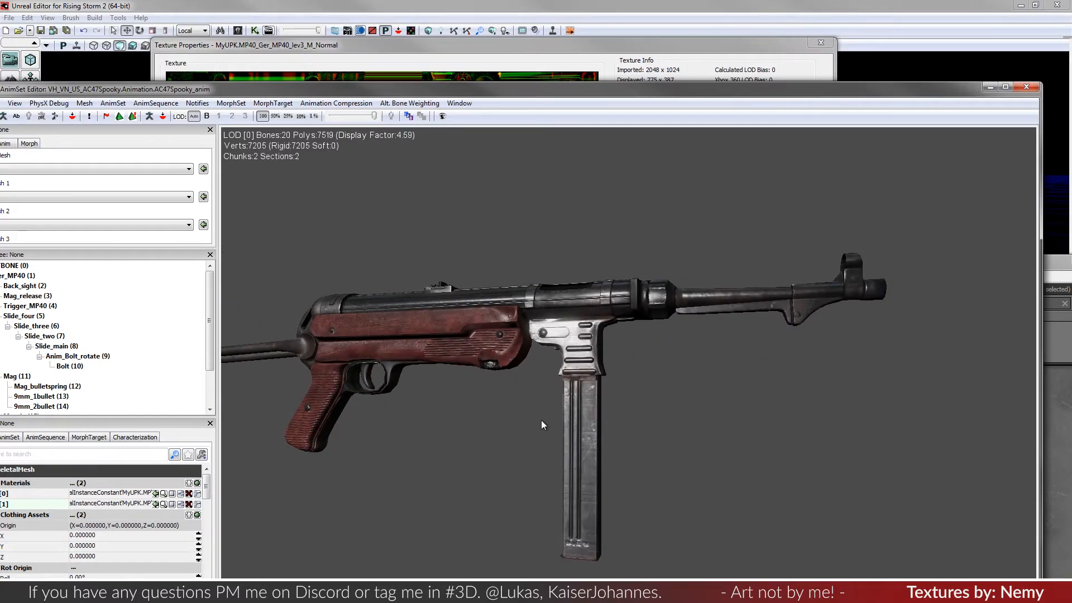
click(1026, 88)
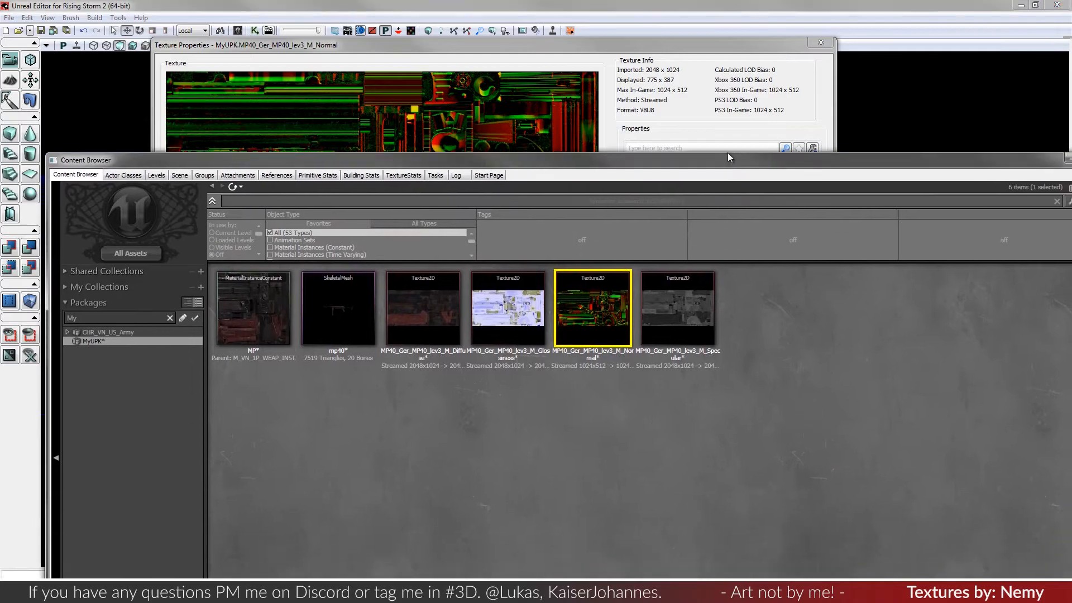
- Check the MP40 Specular texture's properties and close them
drag(732, 169, 715, 35)
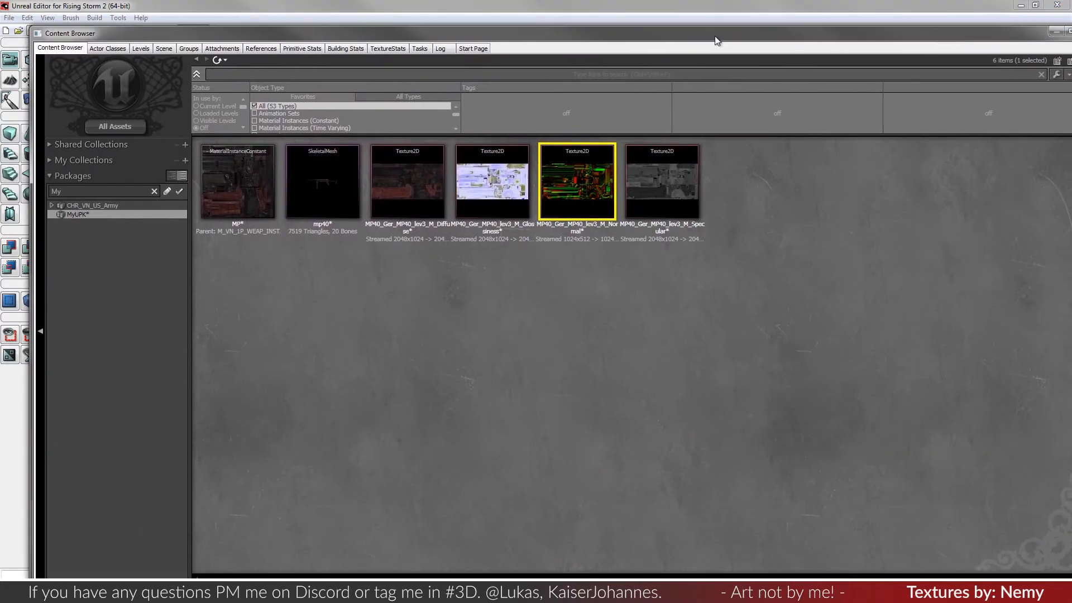
double_click(670, 192)
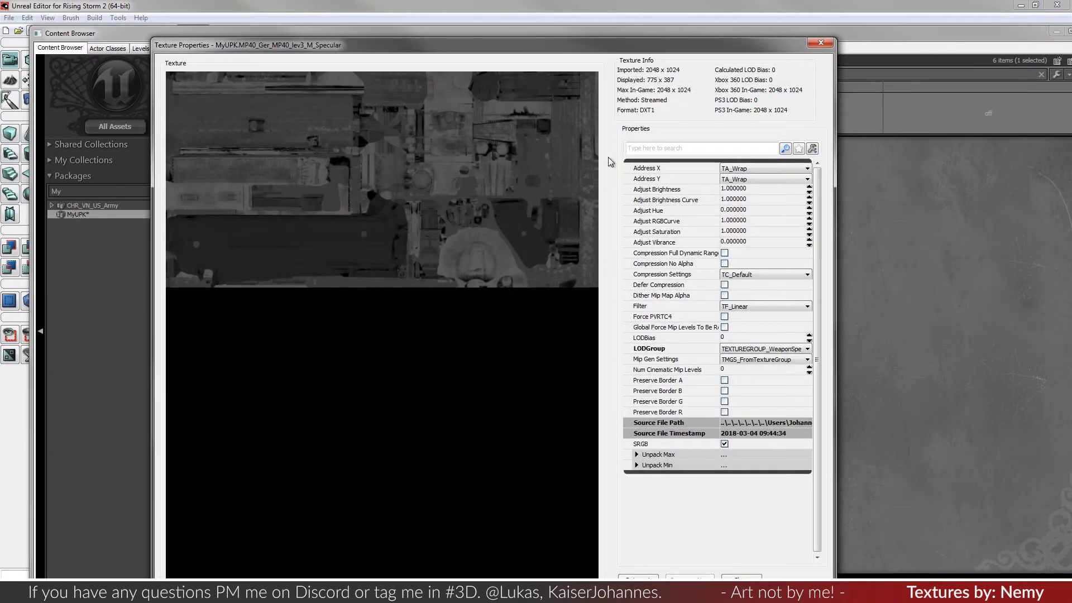
click(830, 43)
click(554, 322)
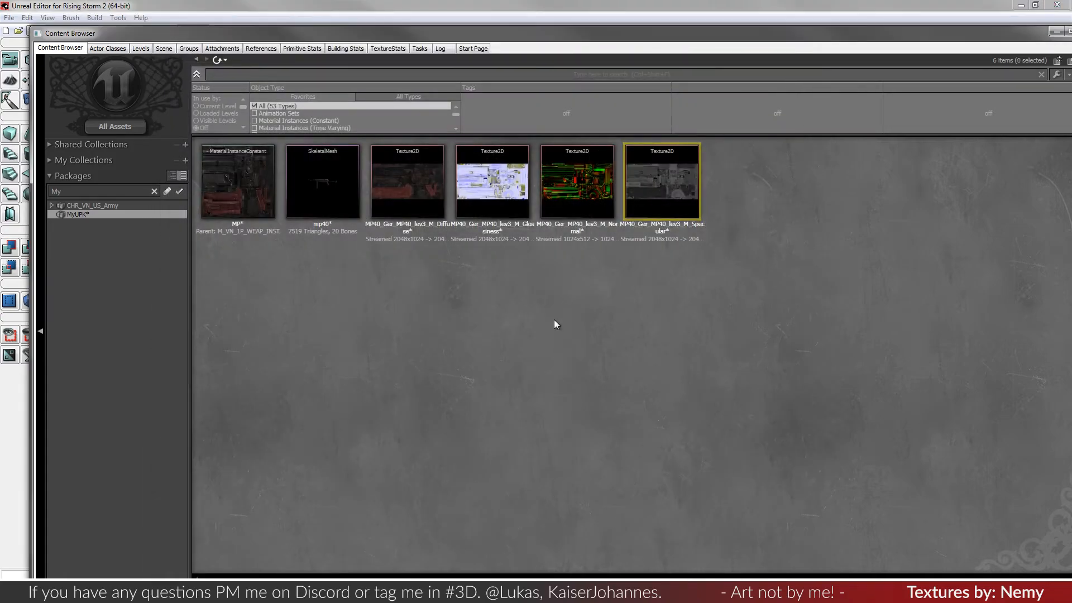
- Close the Normal texture's properties window and maximize the Content Browser
drag(533, 39, 514, 316)
click(509, 240)
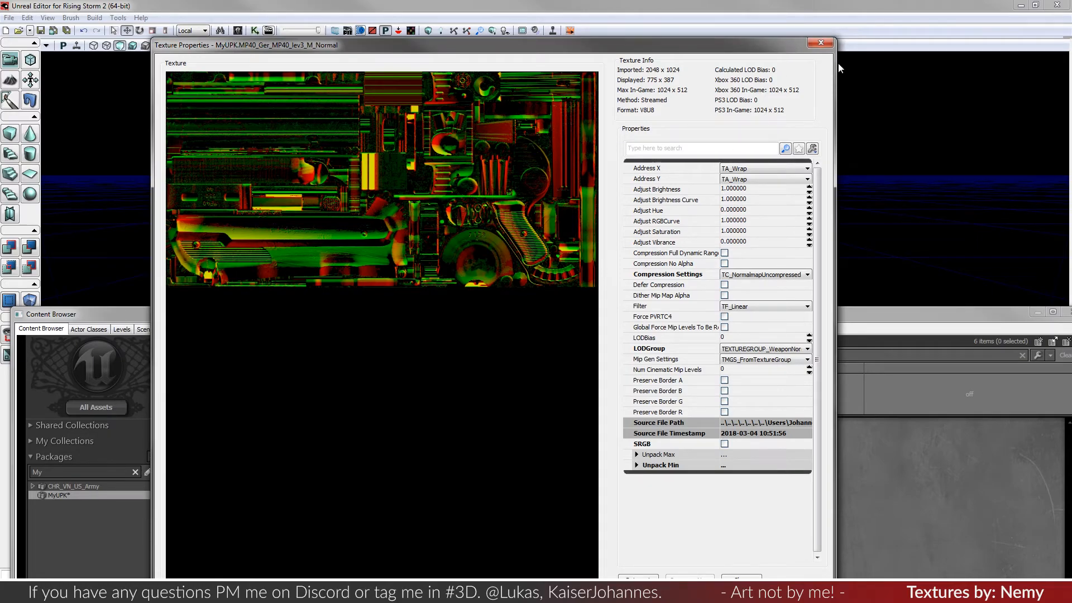
click(820, 43)
double_click(759, 314)
- Reopen the mp40 skeletal mesh in the AnimSet Editor and hide the viewport grid
click(294, 164)
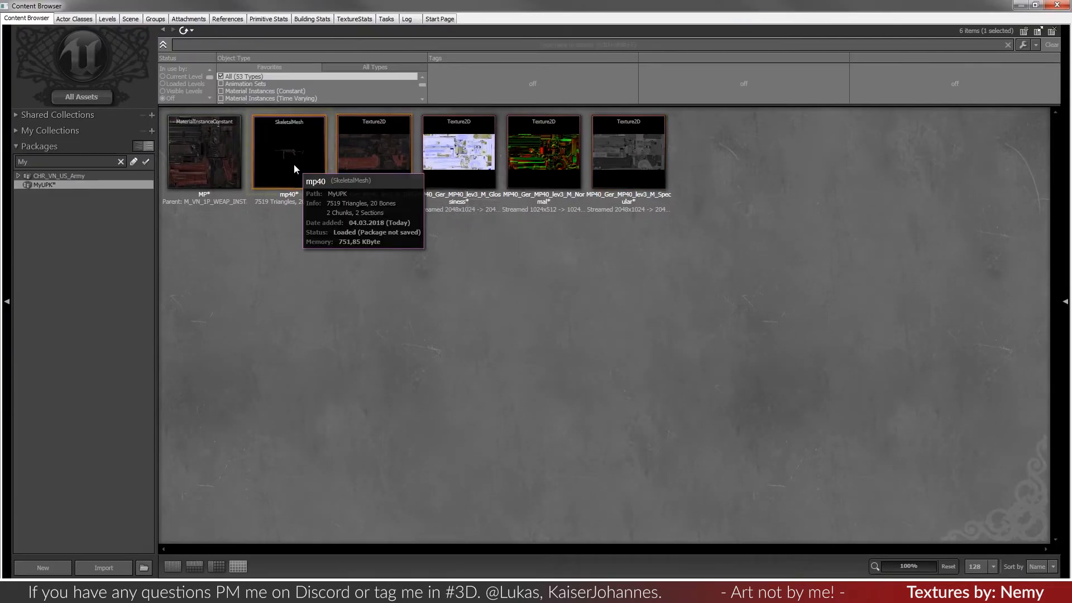
double_click(294, 164)
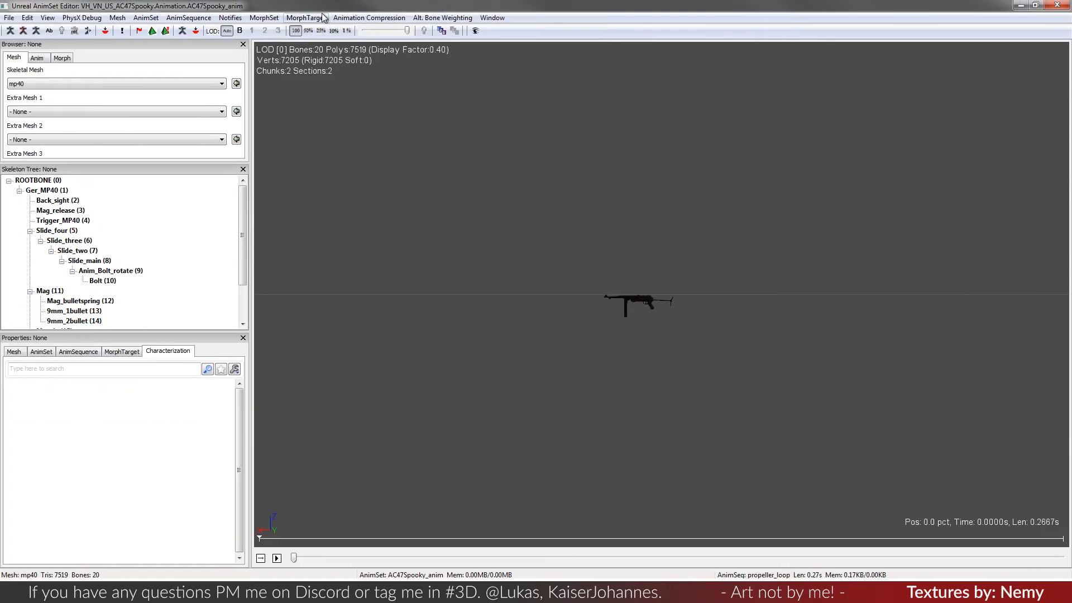
click(45, 20)
click(85, 132)
- Examine the finished MP40 mesh from several angles and distances to judge its material and normal map shading
drag(550, 310, 698, 324)
drag(628, 299, 765, 358)
drag(600, 335, 600, 285)
middle_drag(599, 284, 570, 288)
drag(503, 270, 542, 269)
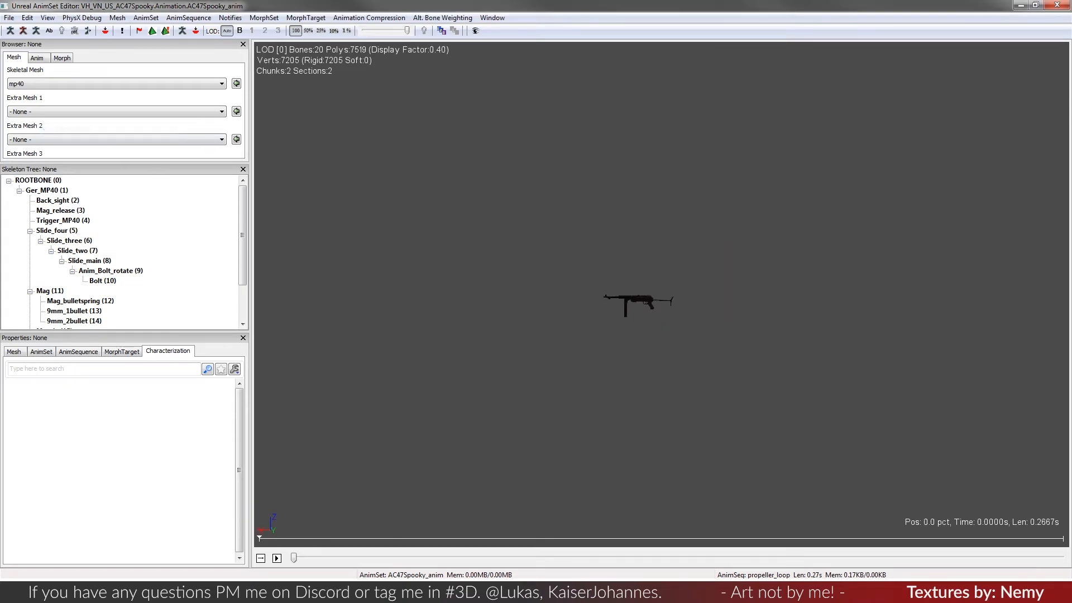
drag(664, 325, 781, 328)
right_drag(637, 324, 637, 360)
drag(665, 333, 699, 344)
middle_drag(705, 345, 550, 307)
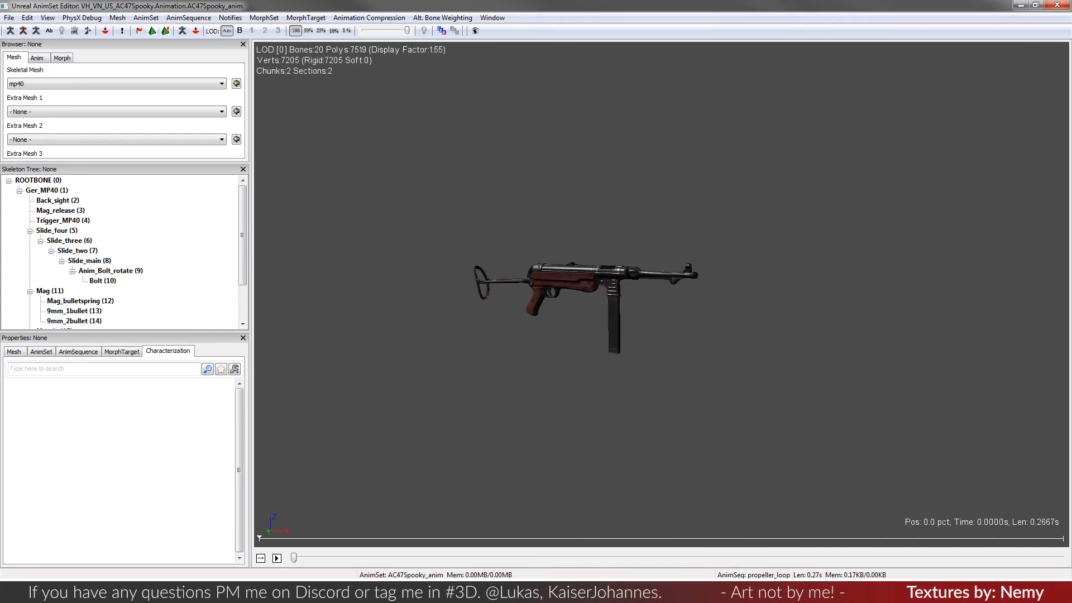
mouse_move(602, 287)
right_down()
mouse_move(601, 307)
mouse_move(602, 296)
right_up()
mouse_move(591, 279)
middle_down()
mouse_move(759, 251)
mouse_move(725, 285)
mouse_move(584, 288)
middle_up()
mouse_move(540, 286)
mouse_down()
mouse_move(539, 248)
mouse_move(539, 268)
mouse_up()
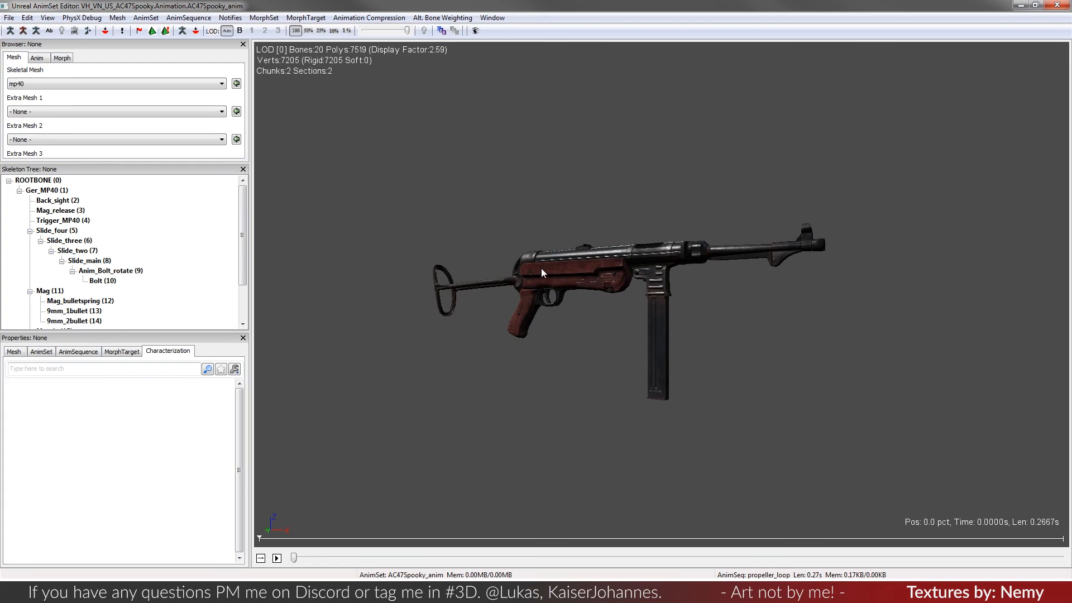